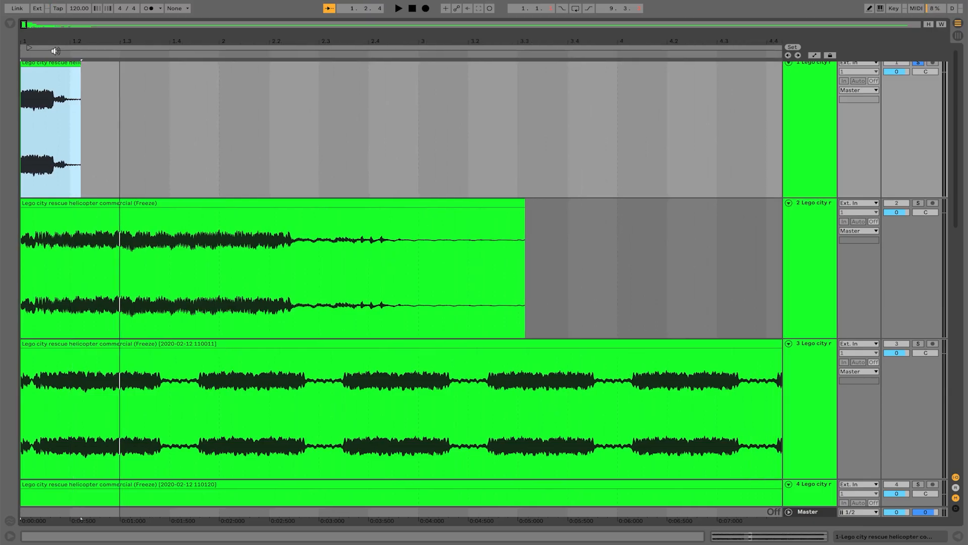
# - Select the clip on track 2 and time-stretch its end edge to about 3.3.1
pyautogui.scroll(1, 50, 83)
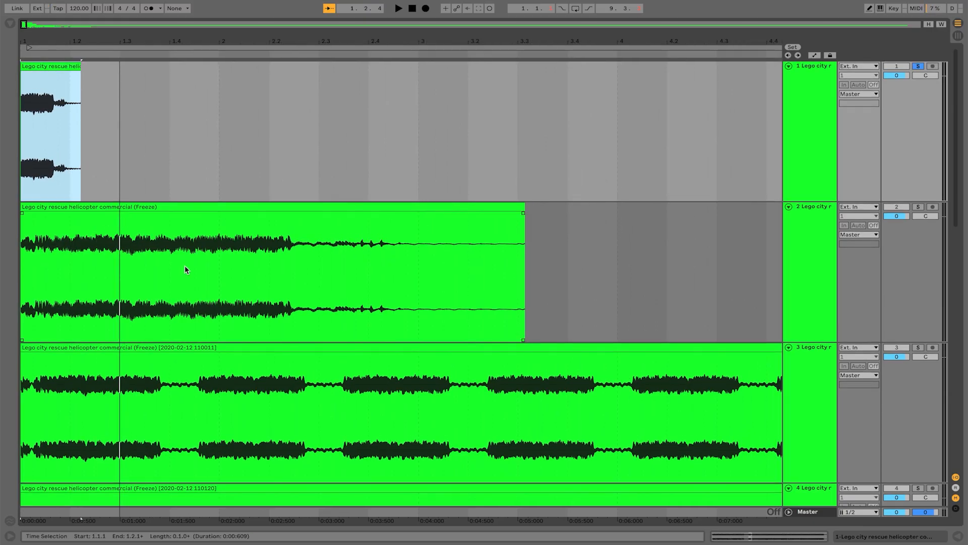
pyautogui.click(472, 208)
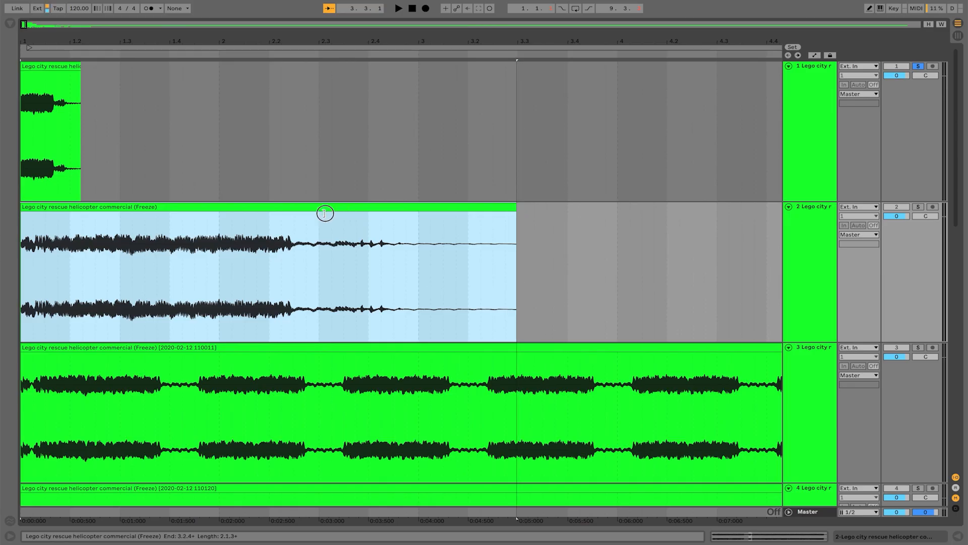
pyautogui.moveTo(325, 212); pyautogui.dragTo(524, 235)
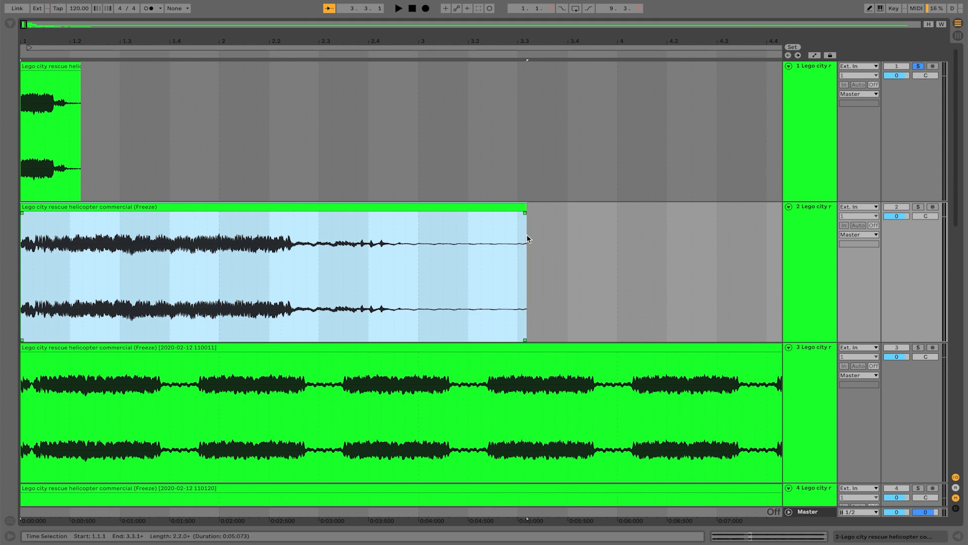
pyautogui.press('shift')
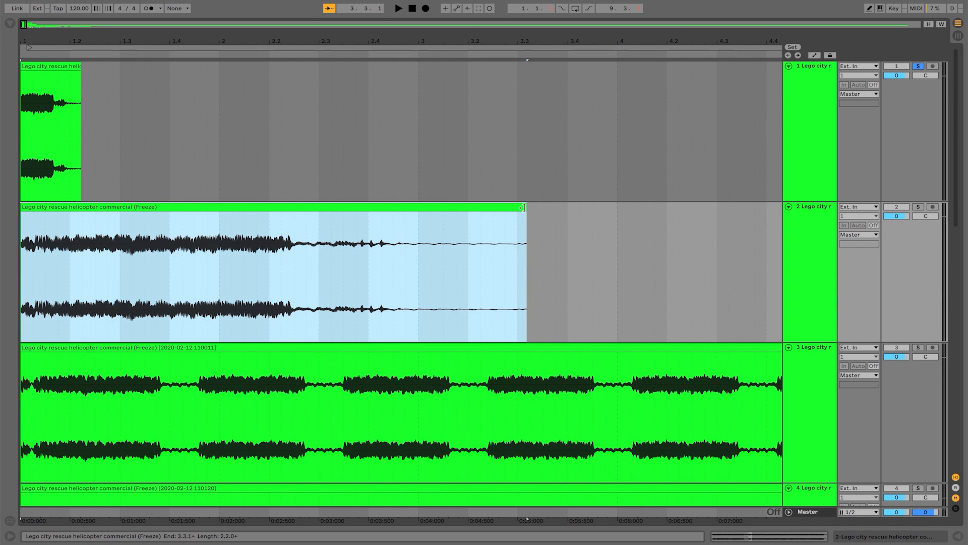
pyautogui.moveTo(524, 207); pyautogui.dragTo(523, 208)
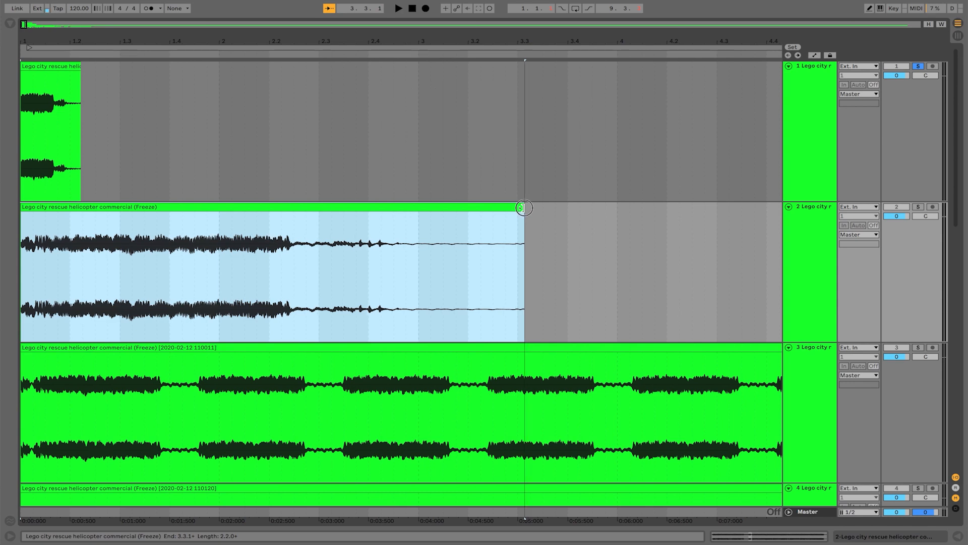
pyautogui.moveTo(386, 189)
pyautogui.mouseDown()
pyautogui.moveTo(277, 201)
pyautogui.moveTo(546, 233)
pyautogui.moveTo(266, 259)
pyautogui.moveTo(590, 263)
pyautogui.mouseUp()
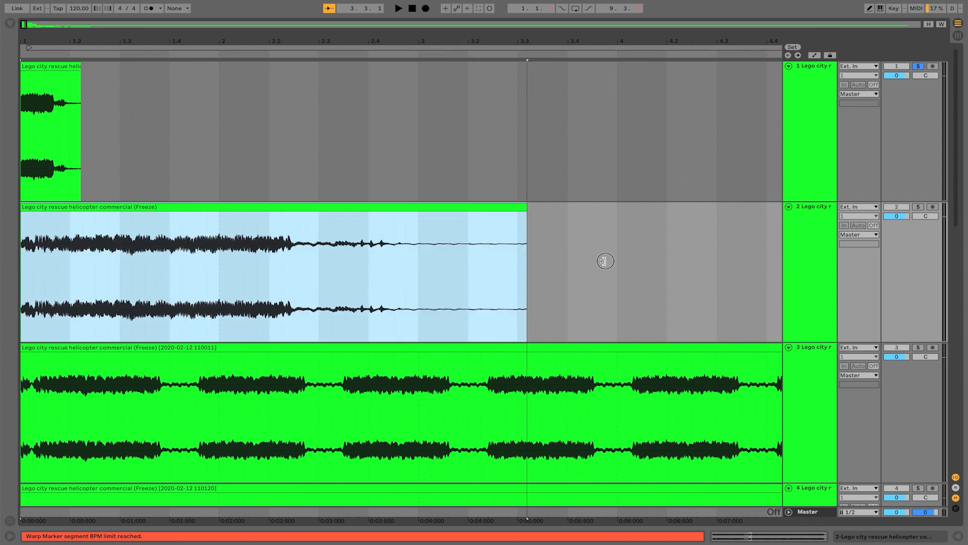
# - Open the stretched clip on track 2, solo its track and listen to the result
pyautogui.keyDown('shift'); pyautogui.click(631, 260); pyautogui.keyUp('shift')
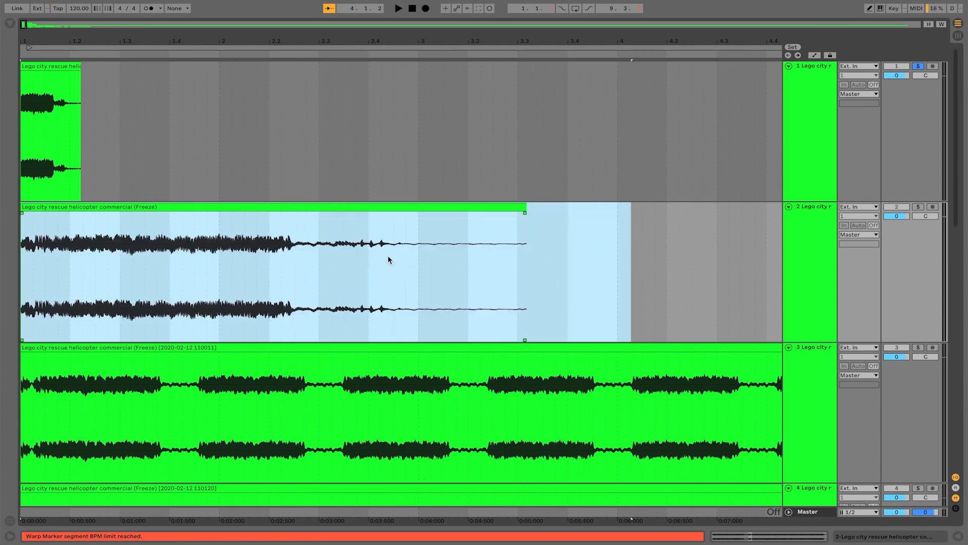
pyautogui.click(486, 207)
pyautogui.doubleClick(486, 207)
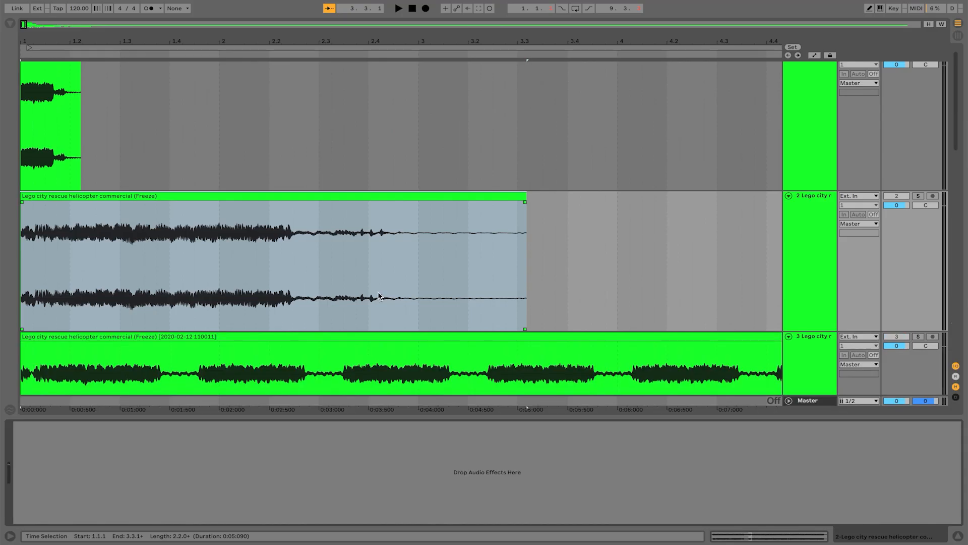
pyautogui.click(918, 196)
pyautogui.press('space')
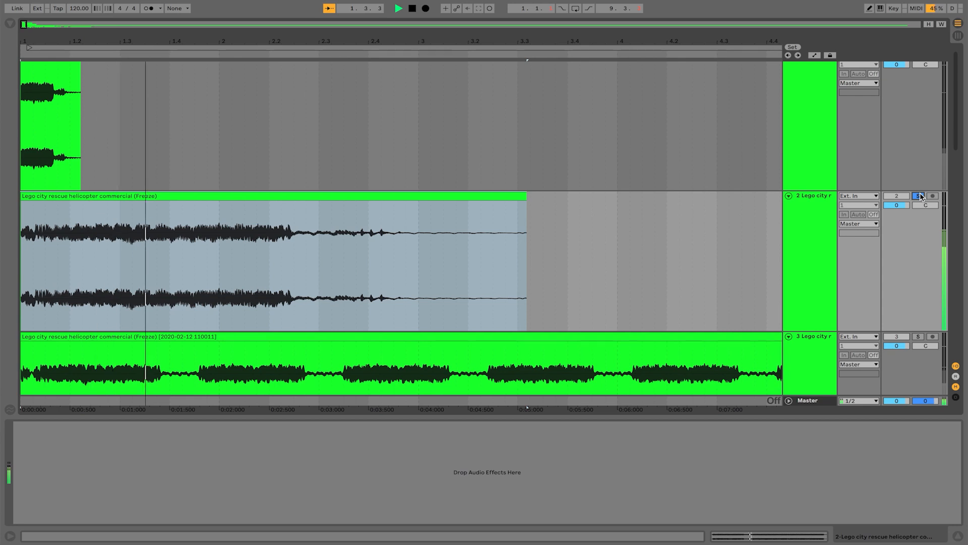
pyautogui.press('space')
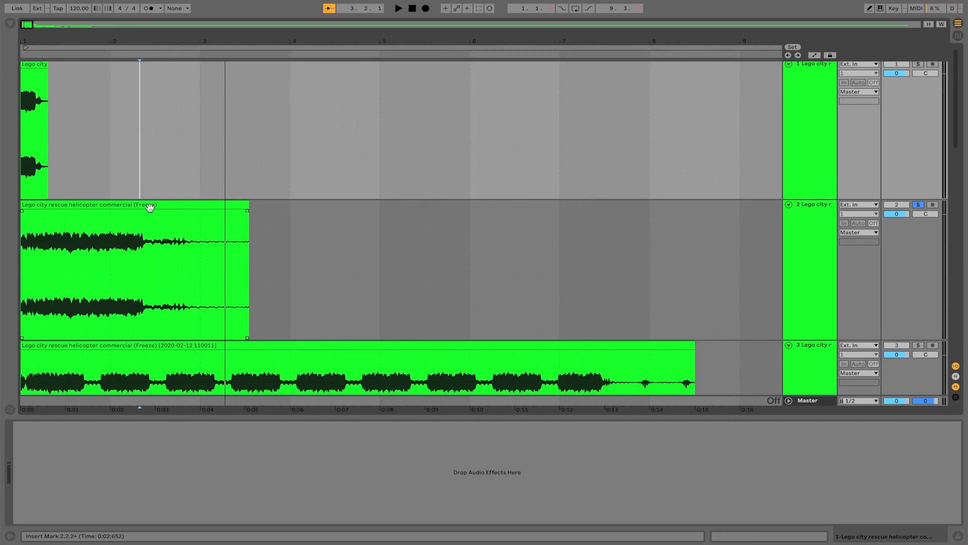
# - Select the consolidated clip on track 3, solo that track and listen to the repeating stretched sound
pyautogui.click(135, 203)
pyautogui.scroll(-5, 232, 283)
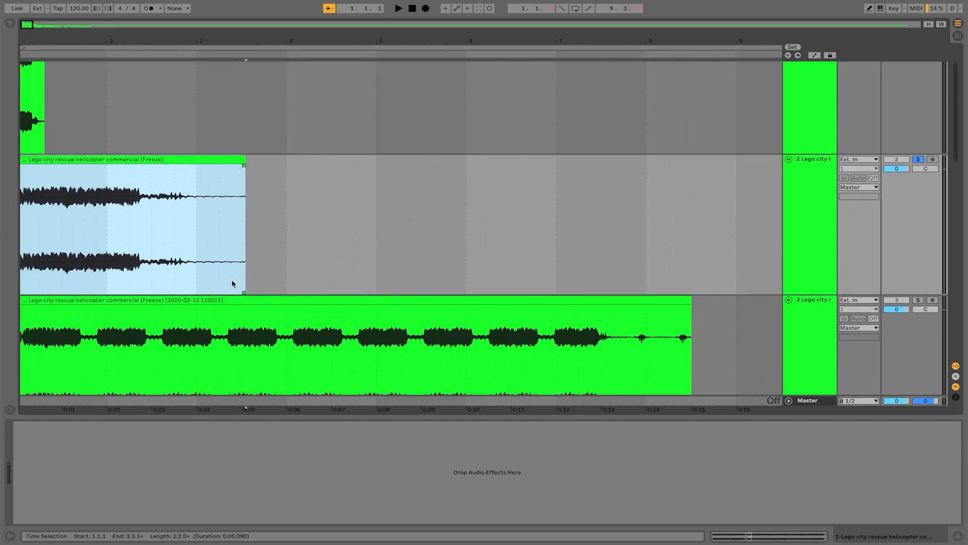
pyautogui.scroll(-1, 237, 277)
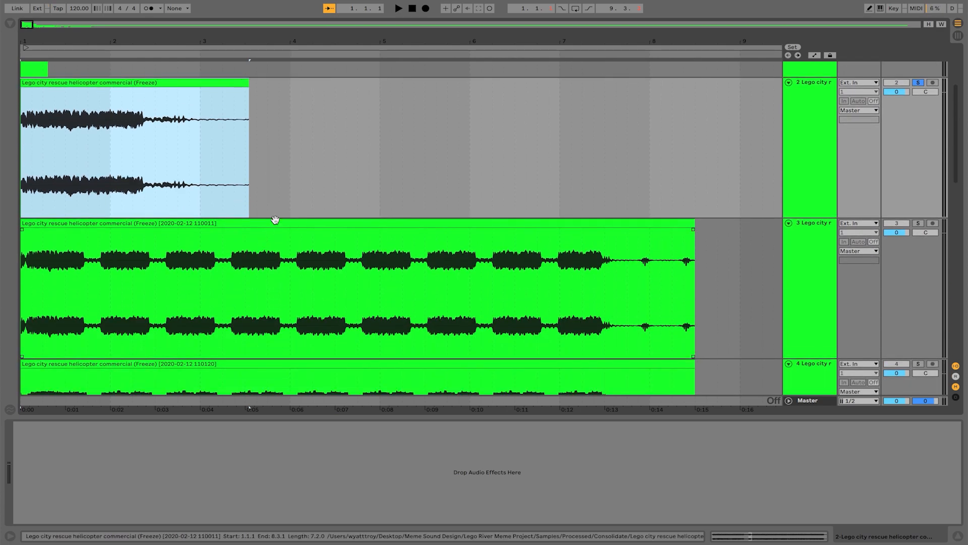
pyautogui.click(272, 222)
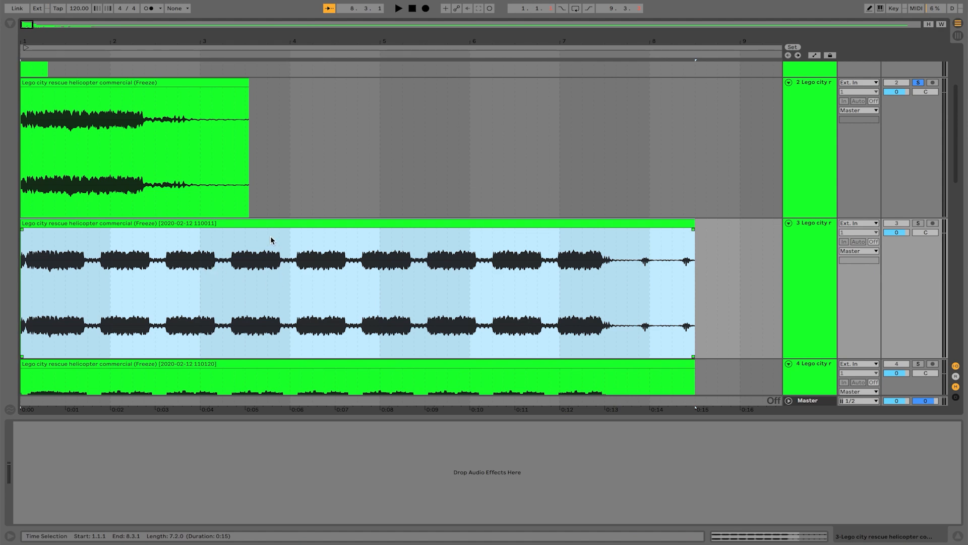
pyautogui.doubleClick(674, 223)
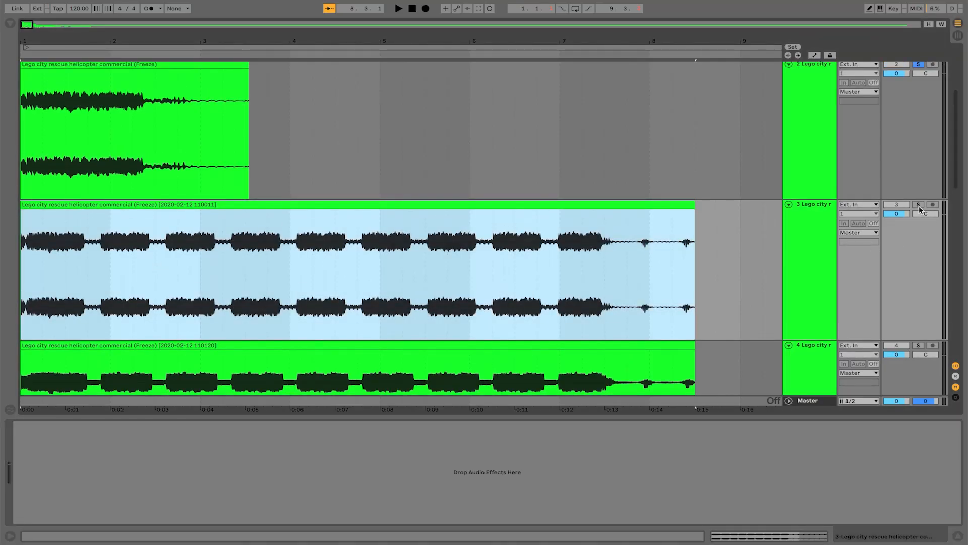
pyautogui.click(918, 204)
pyautogui.press('space')
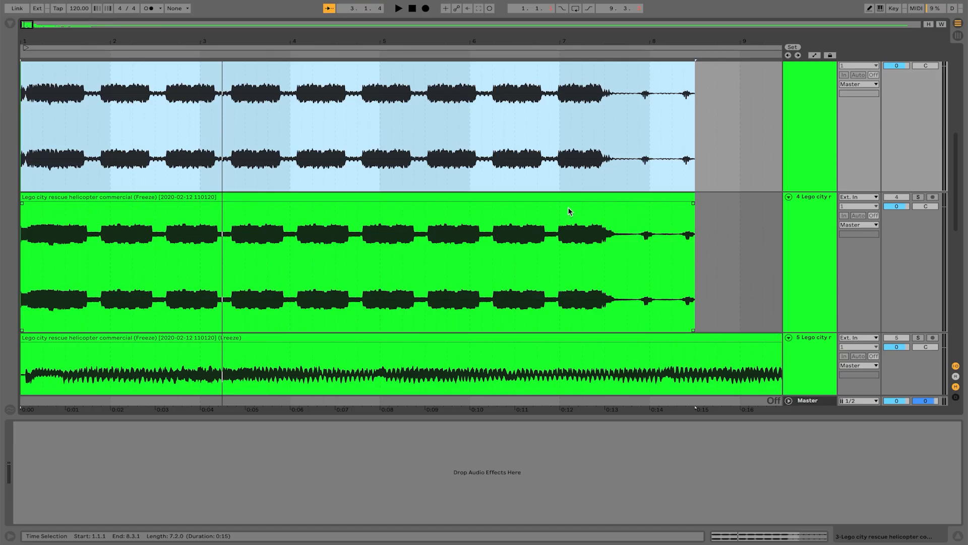
# - Solo track 4, open its first SerumFX, switch off the Reverb, Filter and Compressor, and play the unprocessed clip
pyautogui.click(577, 195)
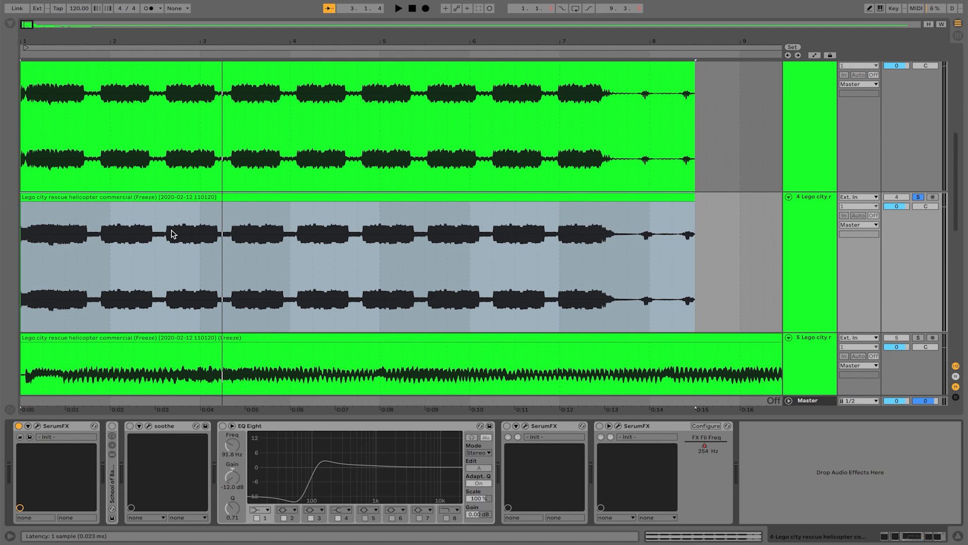
pyautogui.click(37, 426)
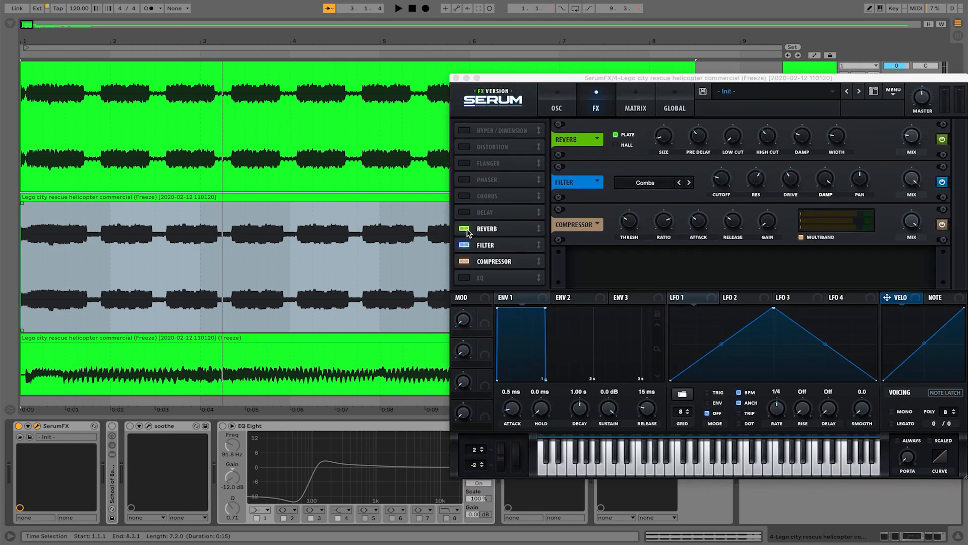
pyautogui.click(465, 229)
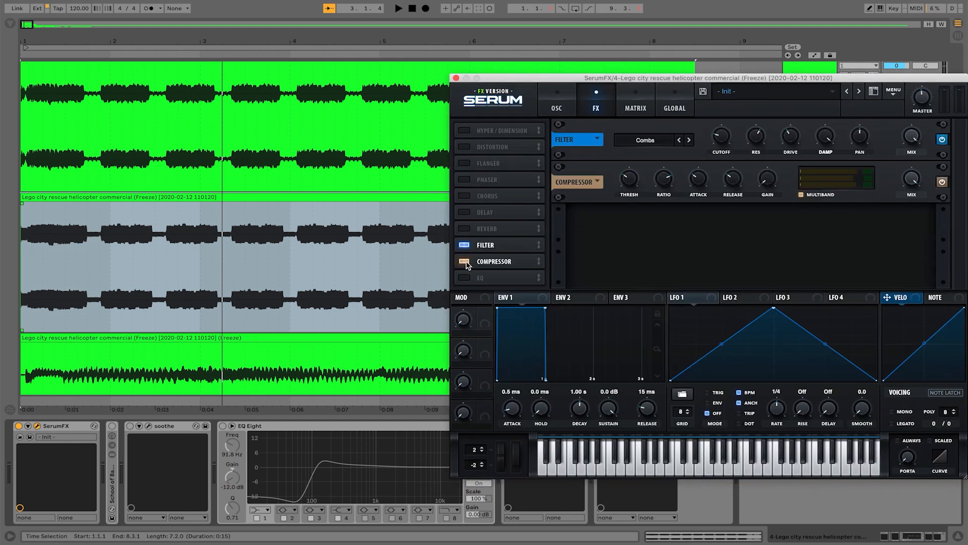
pyautogui.click(464, 261)
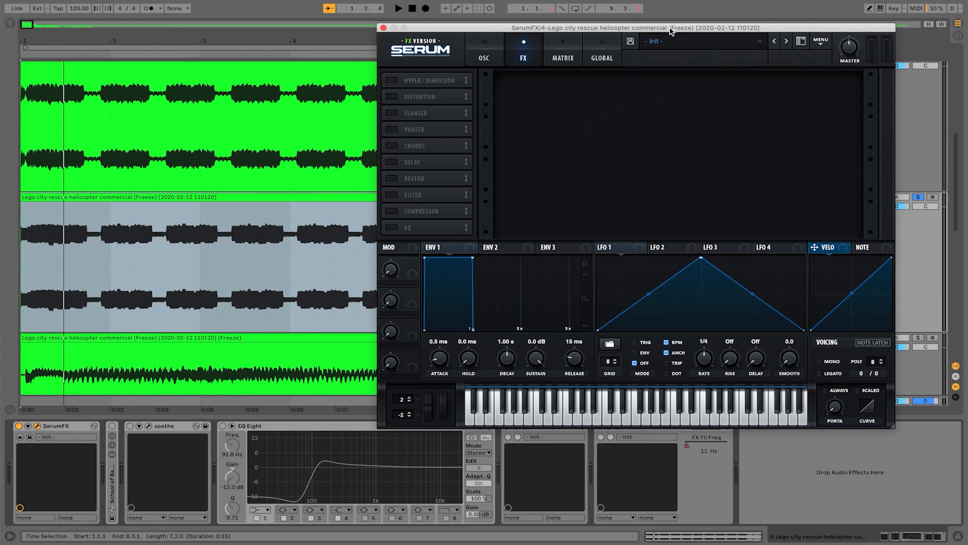
pyautogui.press('space')
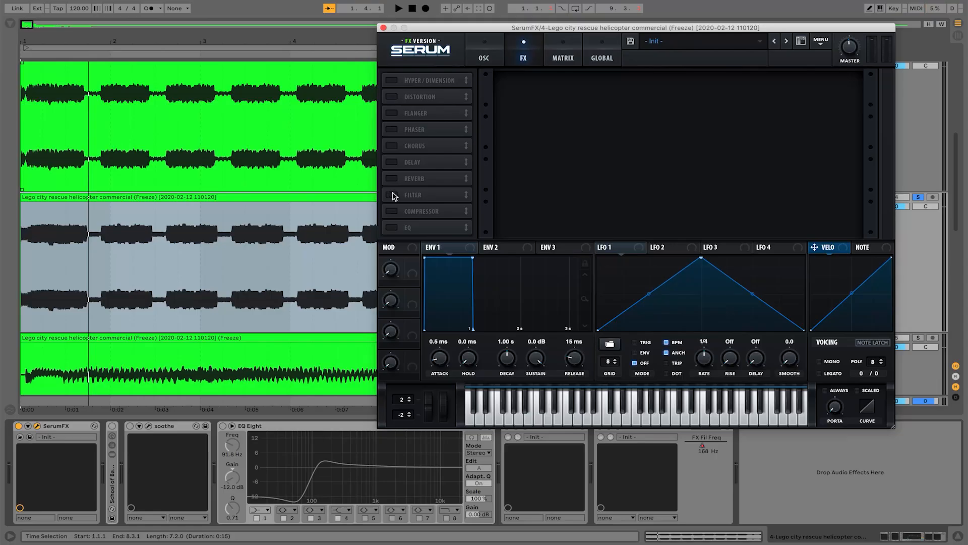
# - Enable the Combs filter in the first SerumFX and compare playback with and without it
pyautogui.click(392, 195)
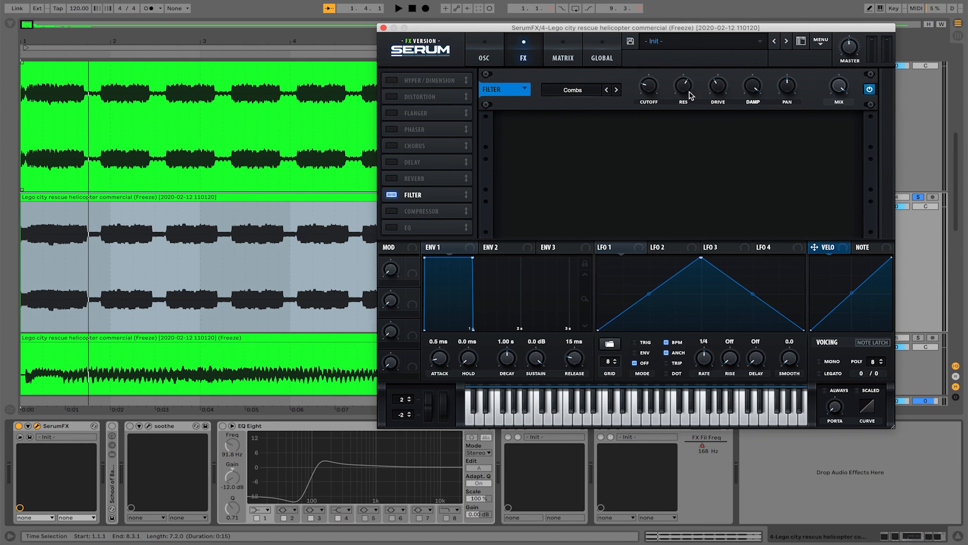
pyautogui.press('space')
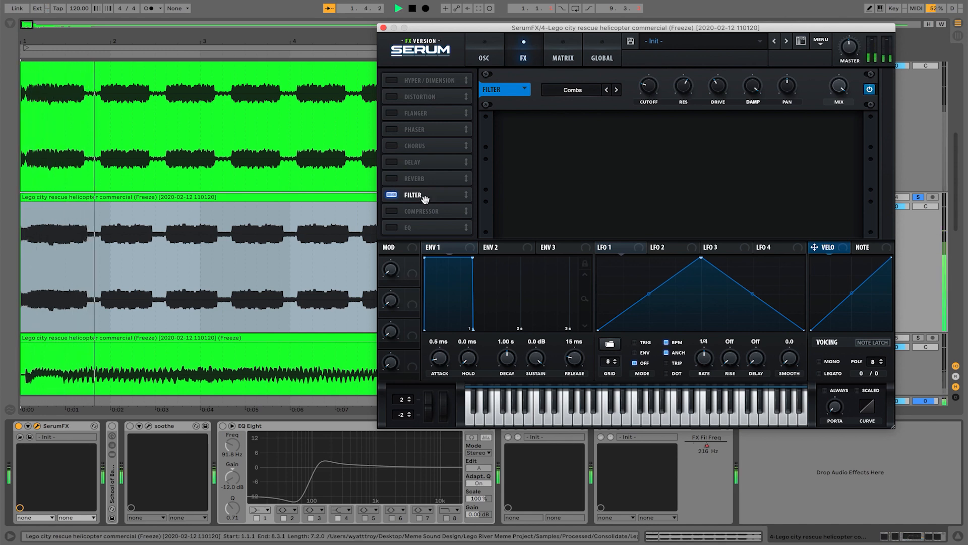
pyautogui.press('space')
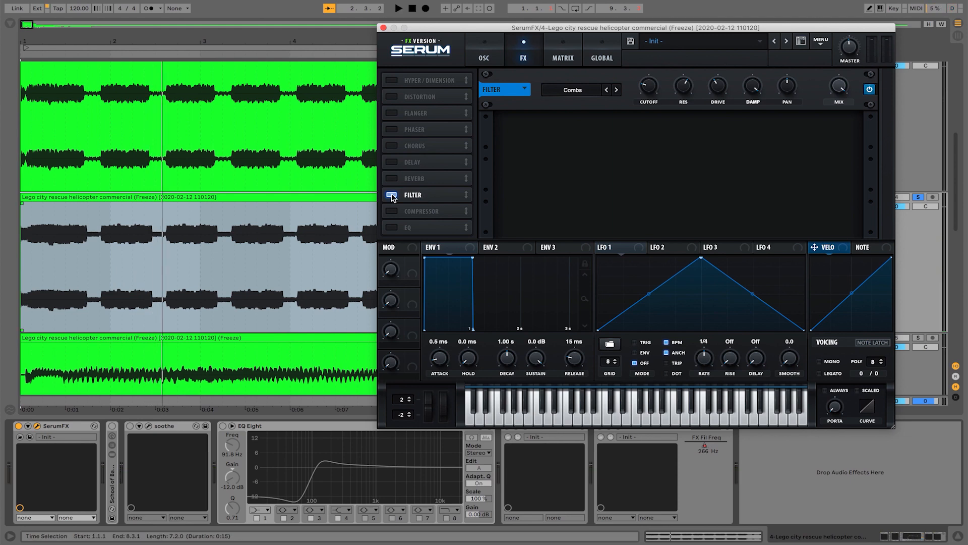
pyautogui.click(392, 195)
pyautogui.press('space')
pyautogui.click(391, 195)
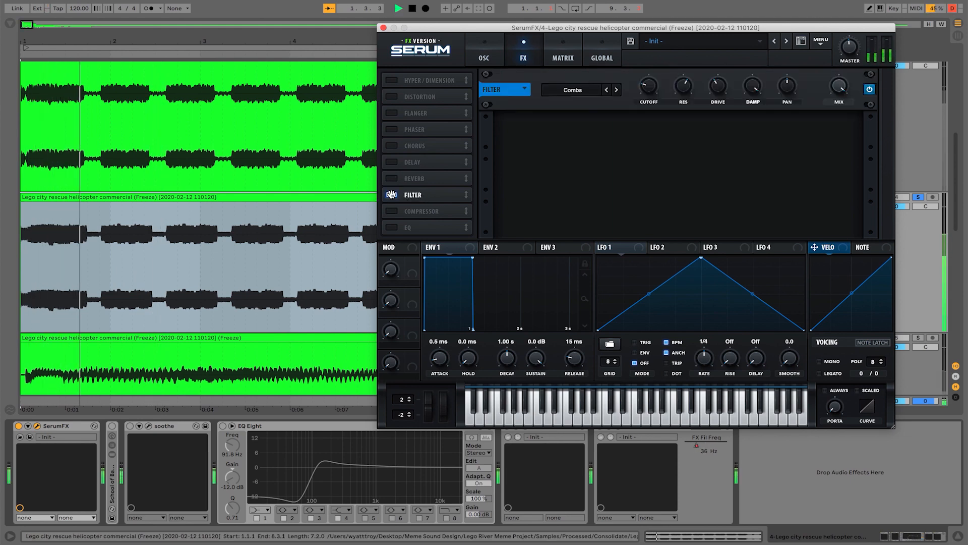
pyautogui.press('space')
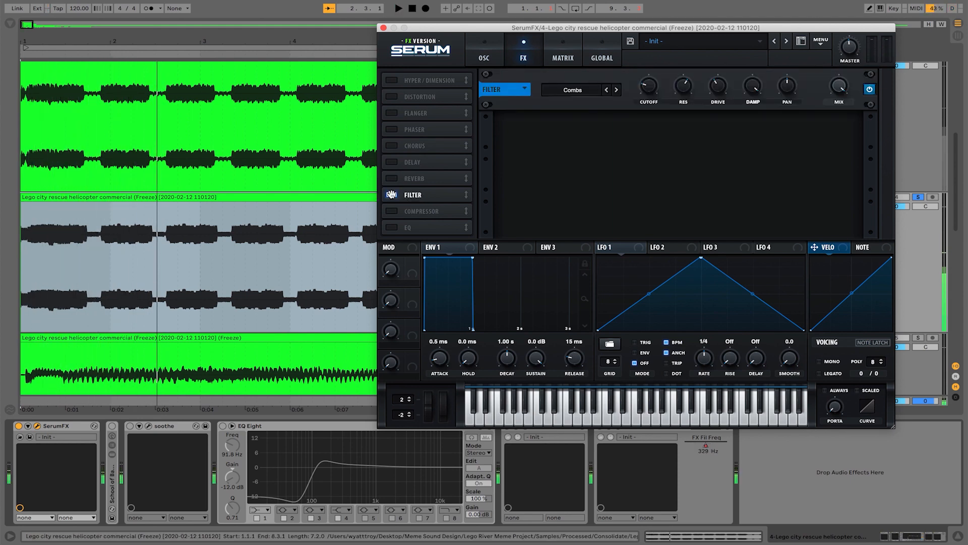
# - Switch the Reverb and Compressor back on in the first SerumFX
pyautogui.click(392, 179)
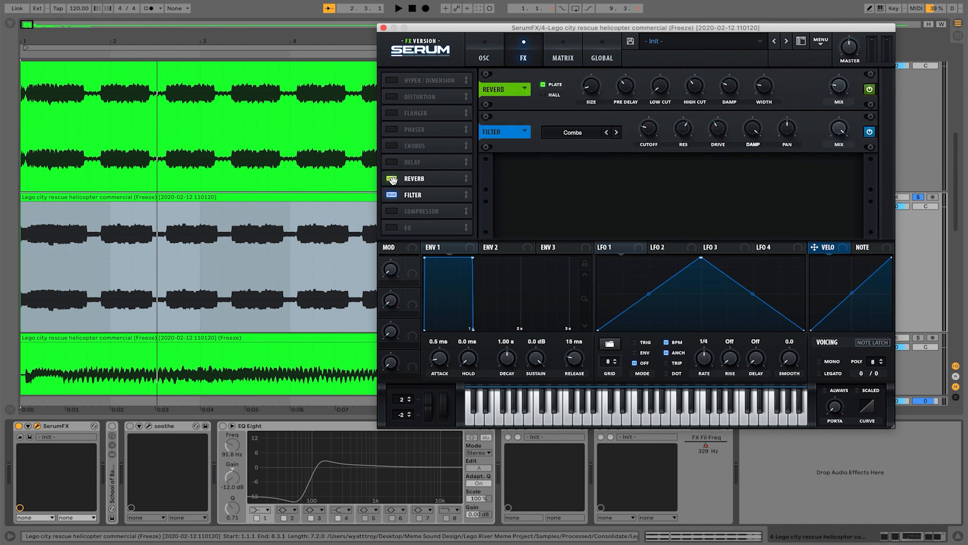
pyautogui.click(392, 211)
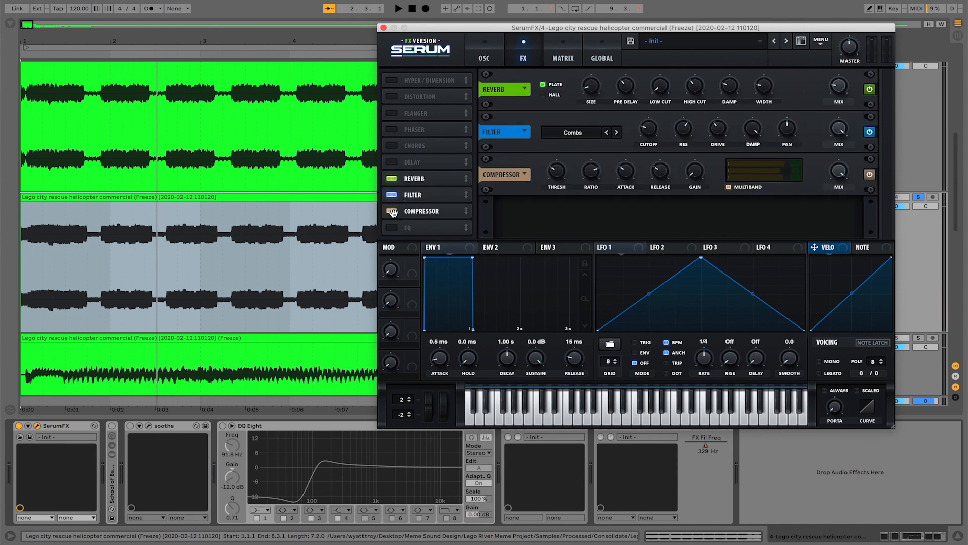
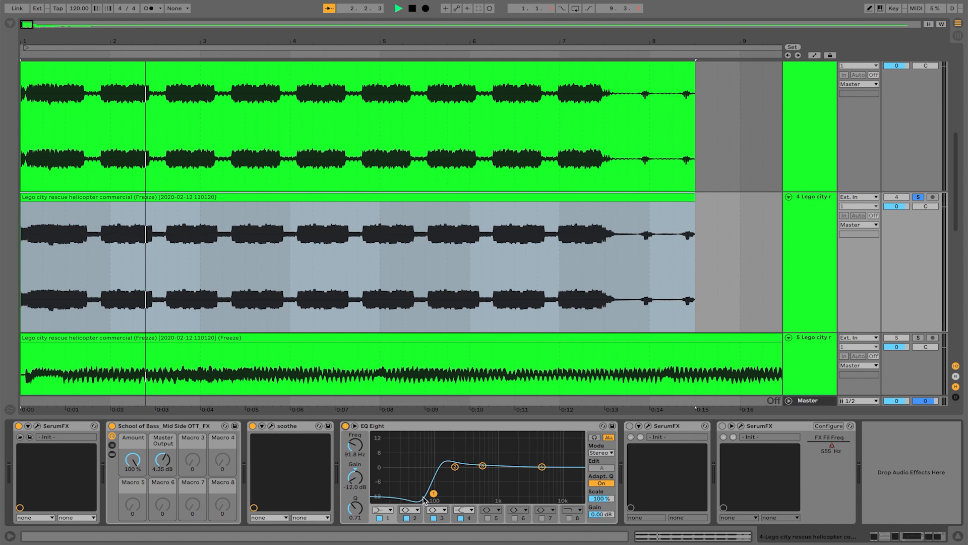
# - Audition track 4 through EQ Eight, then enable the second SerumFX and play the clip through it
pyautogui.press('space')
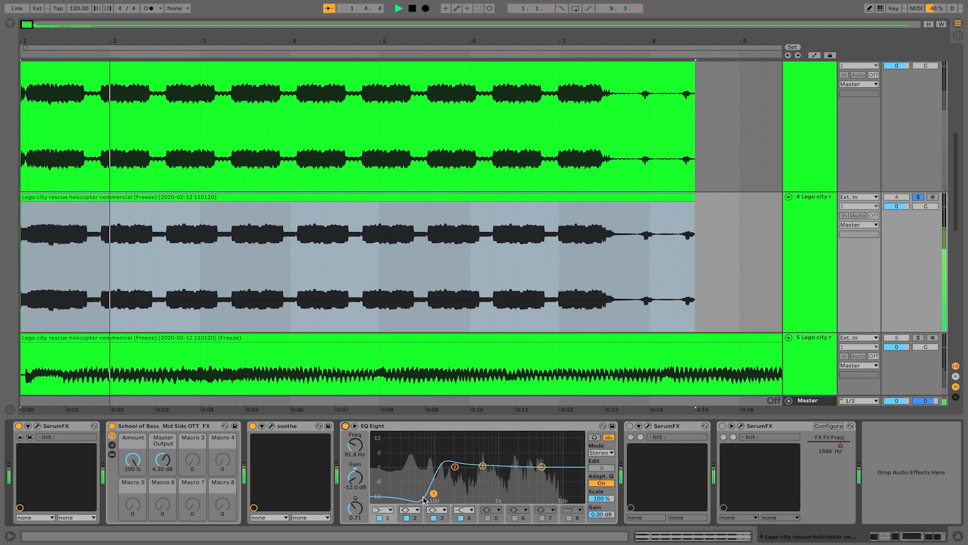
pyautogui.press('space')
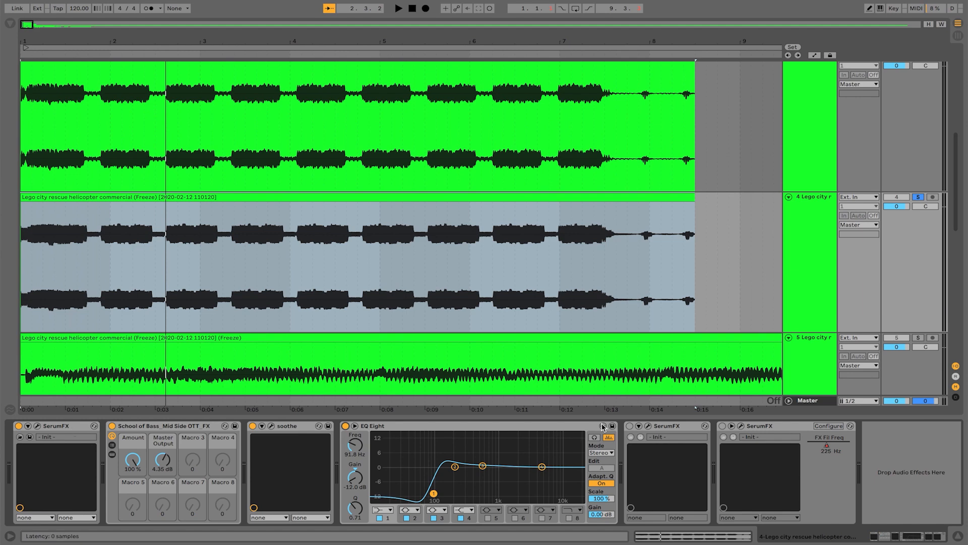
pyautogui.click(629, 425)
pyautogui.click(610, 166)
pyautogui.press('space')
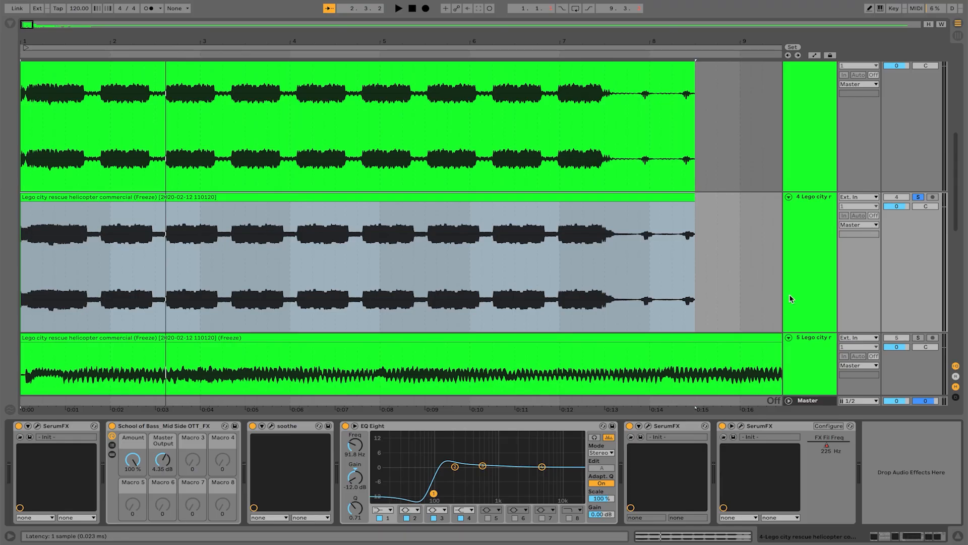
# - Open the last SerumFX on track 4, show its filter cutoff automation and re-enable the overridden automation
pyautogui.click(741, 426)
pyautogui.moveTo(767, 84); pyautogui.dragTo(648, 76)
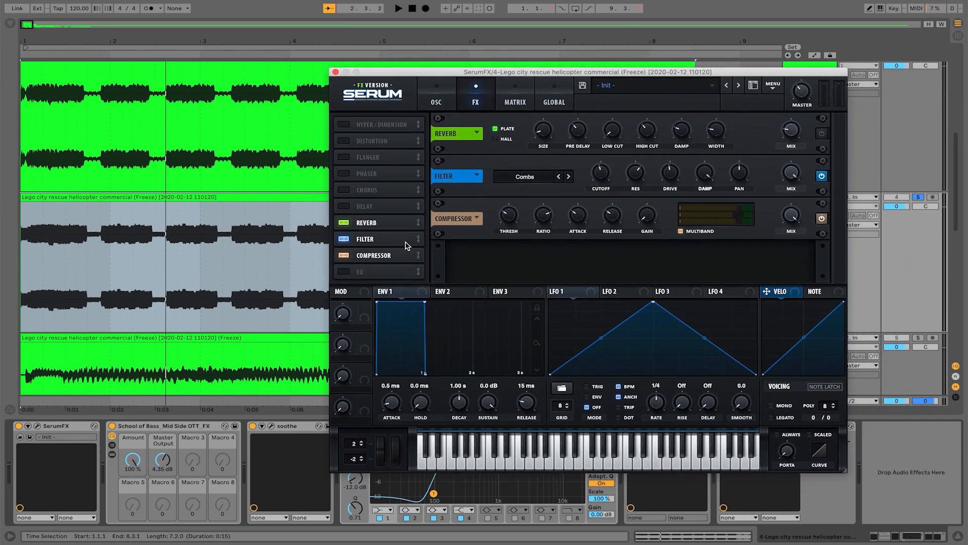
pyautogui.click(247, 274)
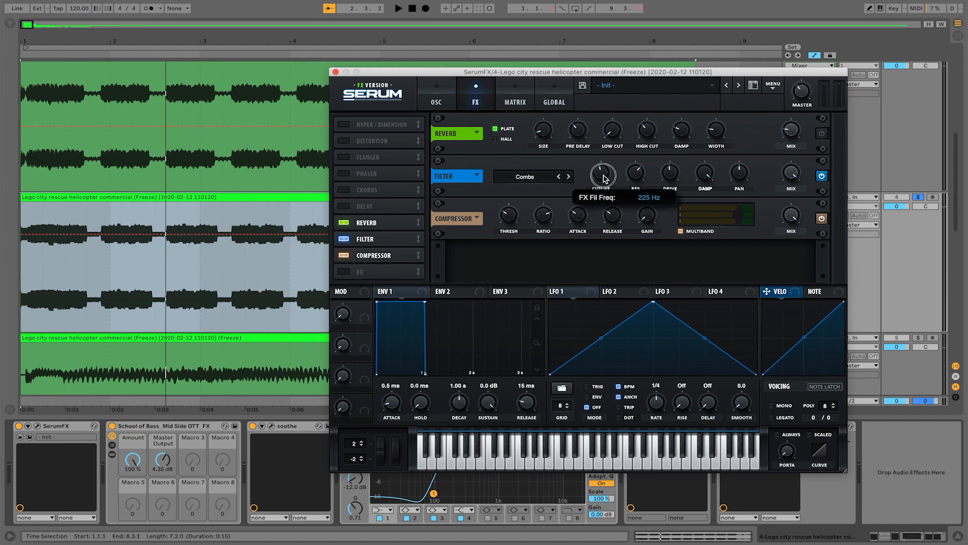
pyautogui.moveTo(351, 72); pyautogui.dragTo(572, 149)
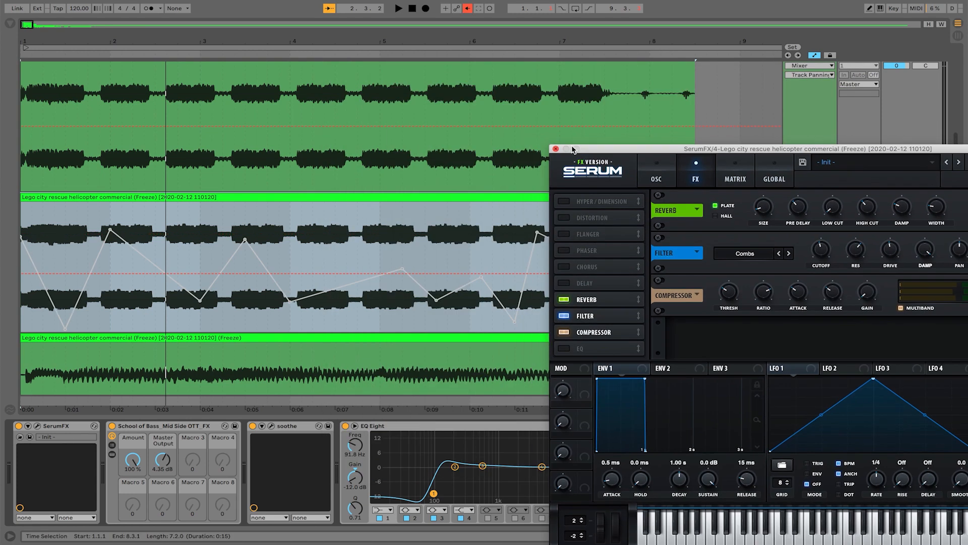
pyautogui.click(471, 8)
pyautogui.moveTo(631, 155); pyautogui.dragTo(361, 53)
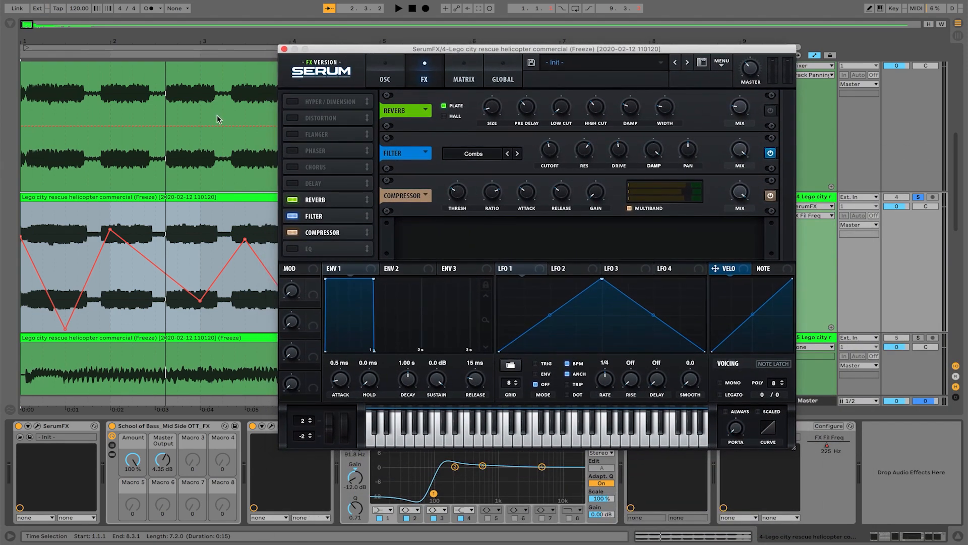
# - Play track 4 through its filter cutoff automation, and solo track 5 and play its whole clip from the start
pyautogui.press('space')
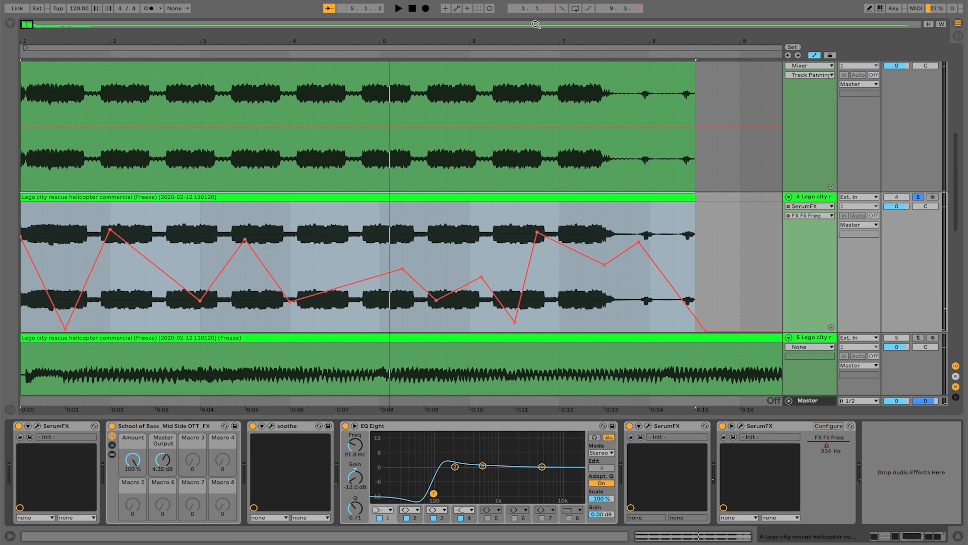
pyautogui.moveTo(525, 38); pyautogui.dragTo(231, 37)
pyautogui.scroll(-4, 254, 256)
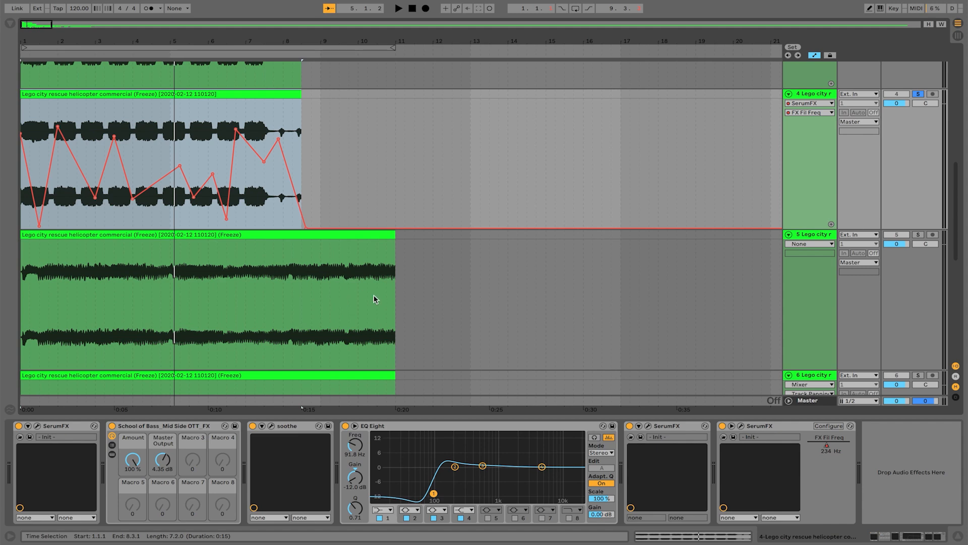
pyautogui.click(355, 289)
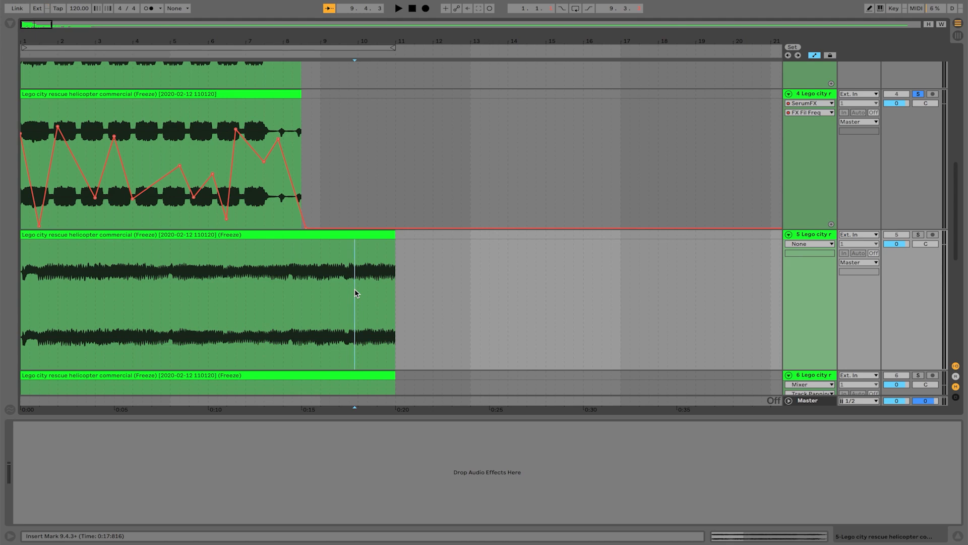
pyautogui.doubleClick(349, 235)
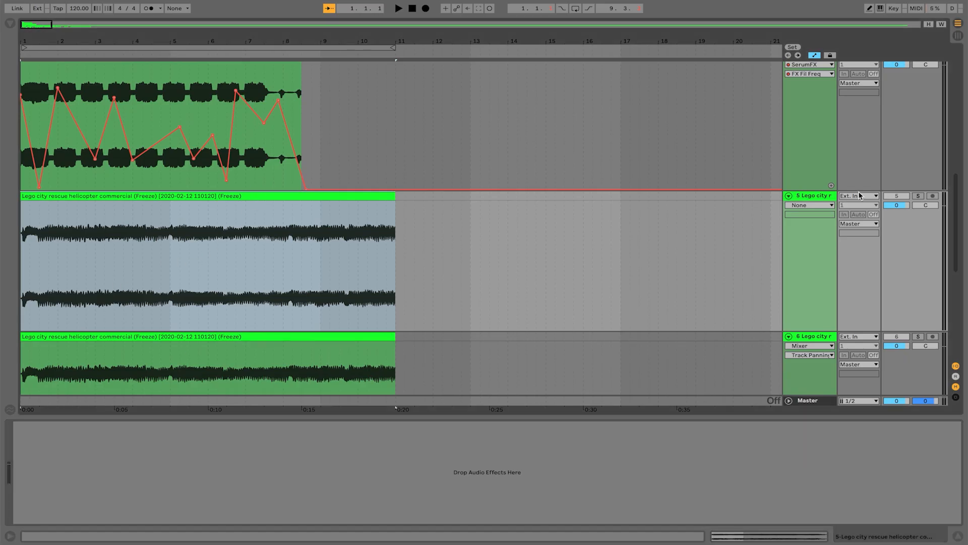
pyautogui.click(919, 196)
pyautogui.press('space')
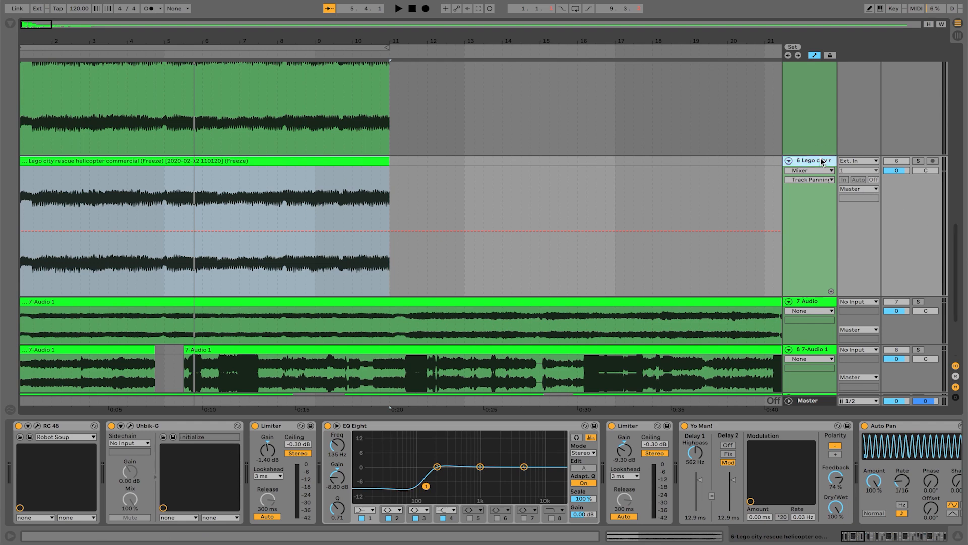
# - Insert an audio track directly below track 6, set its input to Resampling and arm it for recording
pyautogui.hotkey('ctrl', 't')
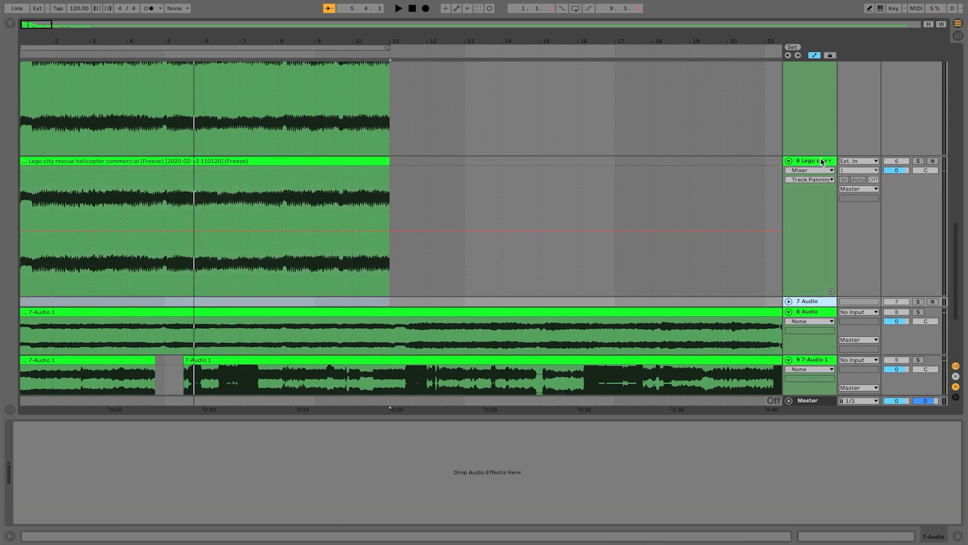
pyautogui.click(789, 302)
pyautogui.click(858, 302)
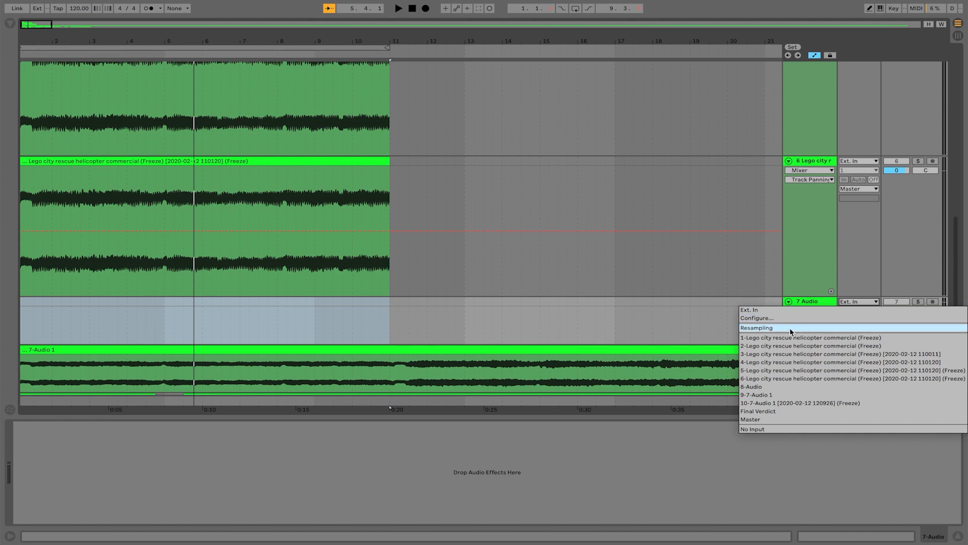
pyautogui.click(790, 329)
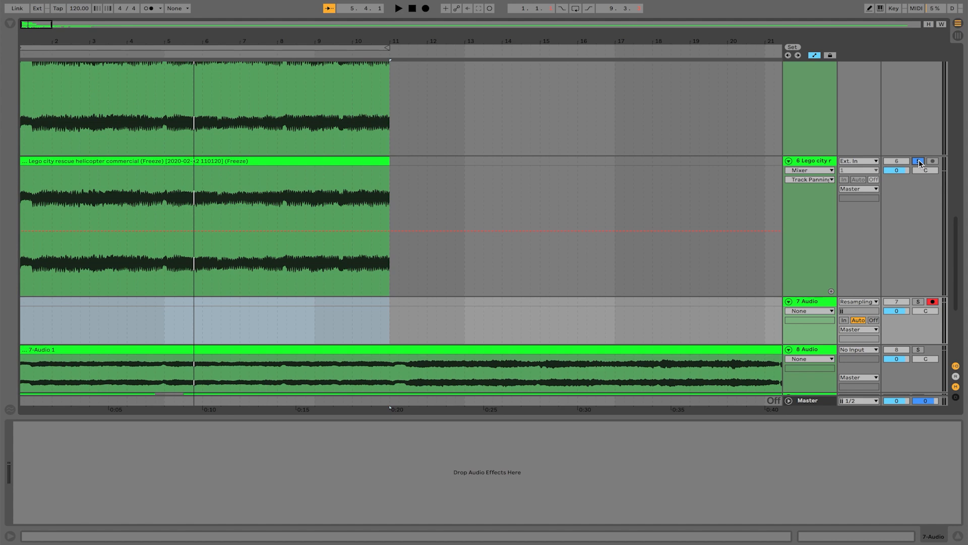
# - Loop the full length of the track 6 clip and bring the entire recording on track 8 into view
pyautogui.click(356, 160)
pyautogui.hotkey('ctrl', 'l')
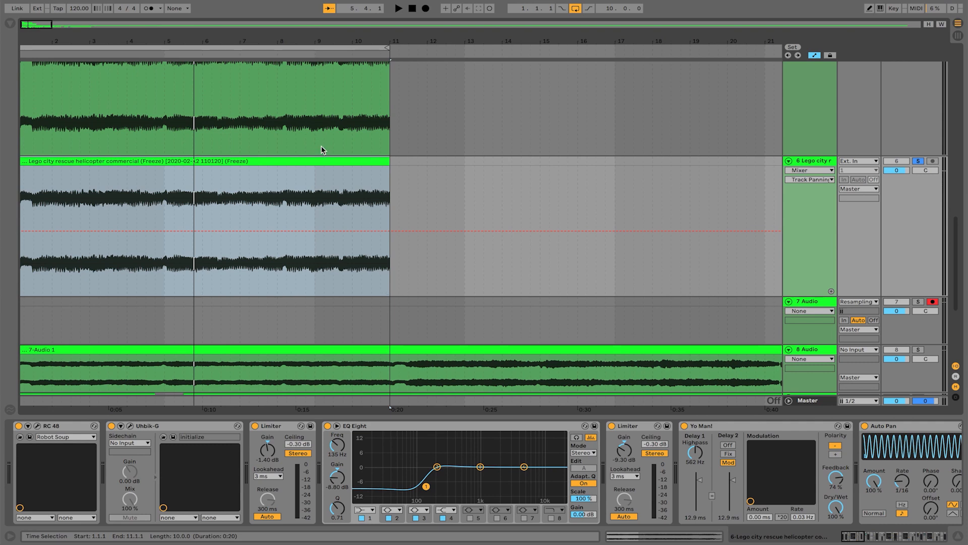
pyautogui.moveTo(312, 45); pyautogui.dragTo(180, 44)
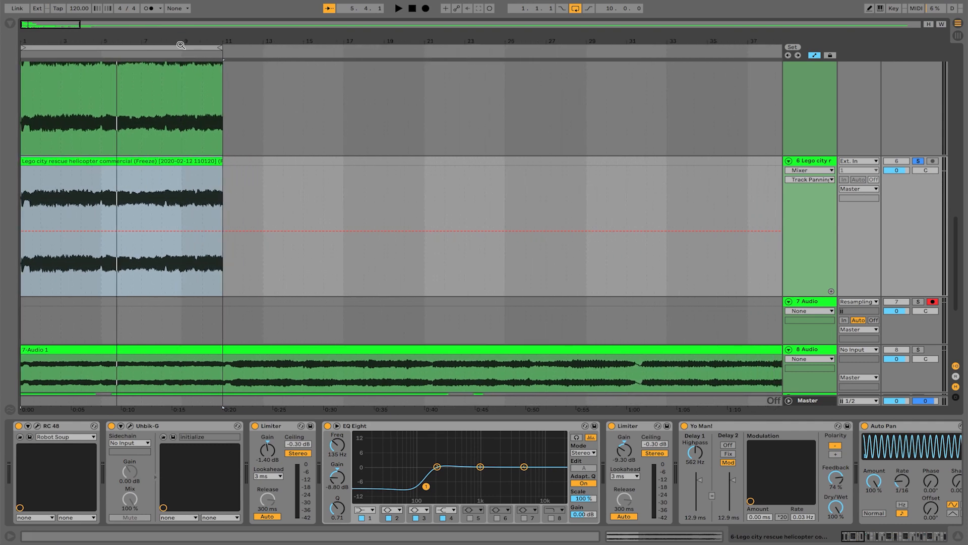
pyautogui.scroll(-5, 175, 338)
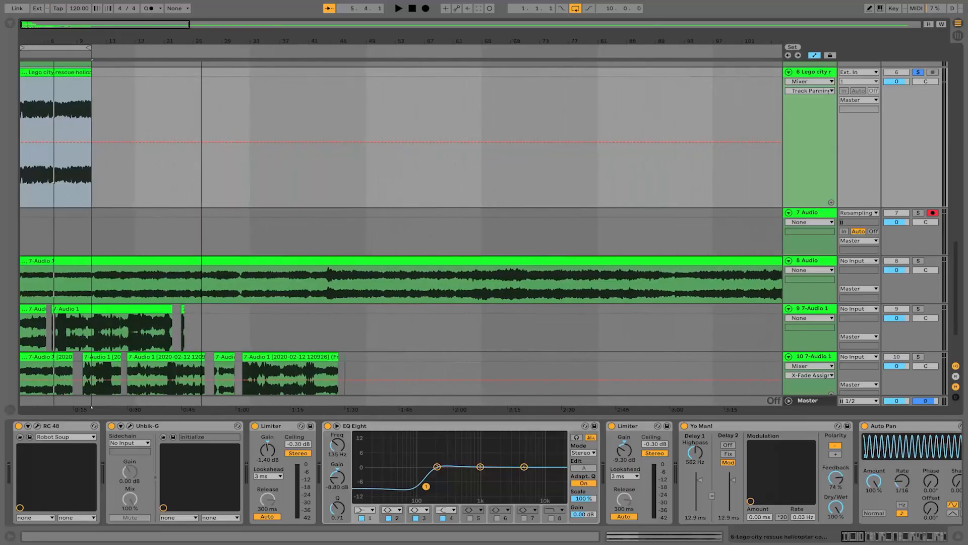
pyautogui.scroll(-5, 342, 285)
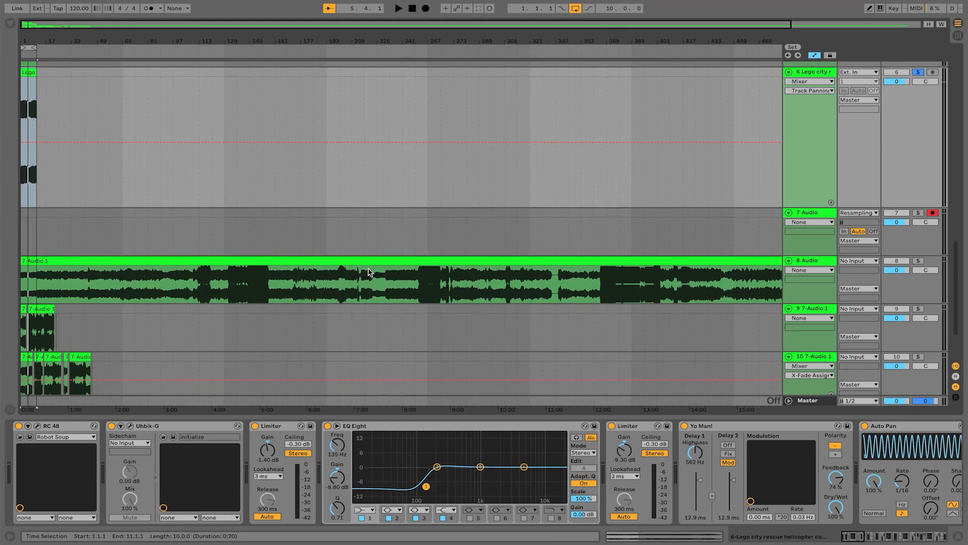
pyautogui.moveTo(387, 45); pyautogui.dragTo(333, 41)
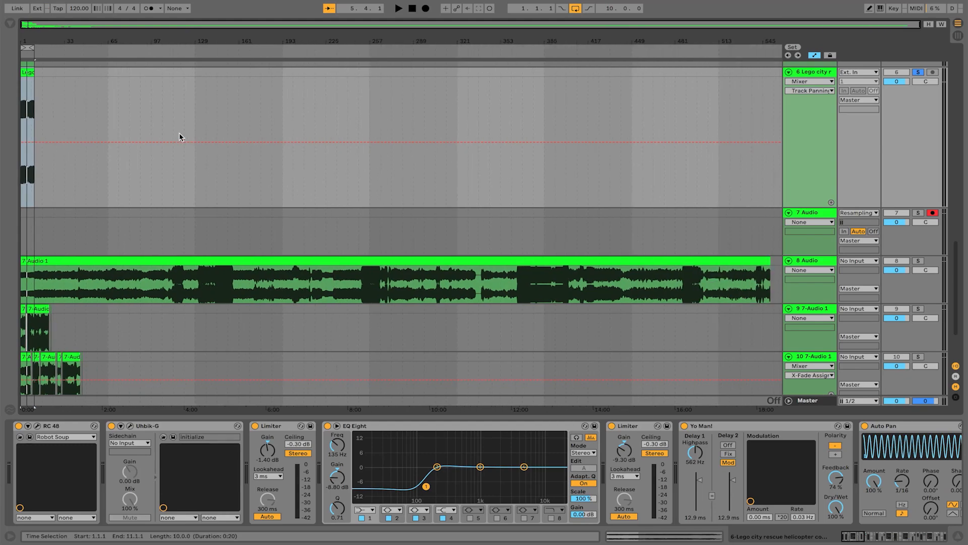
# - Review the effects chain on track 6, from RC 48 and Uhbik-G through Corpus to Manipulator
pyautogui.moveTo(23, 34); pyautogui.dragTo(109, 91)
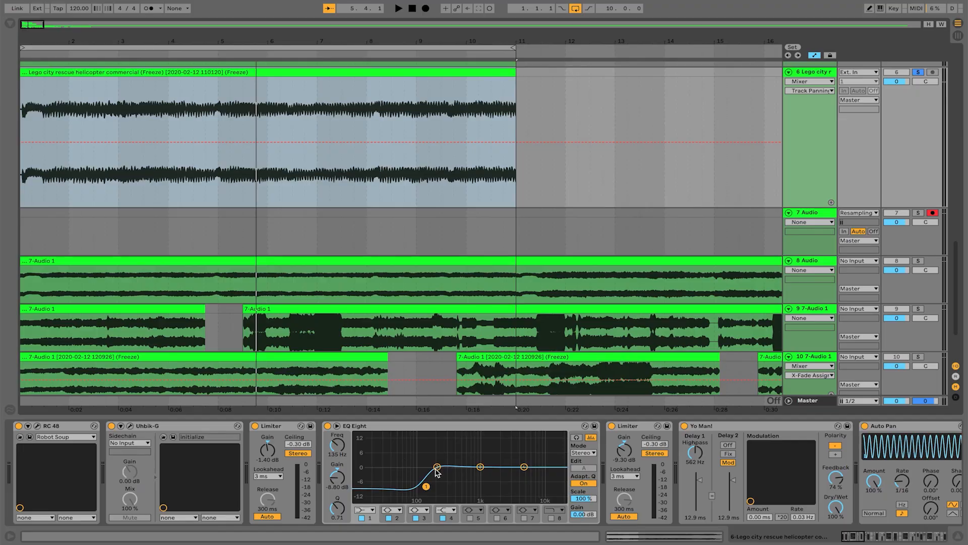
pyautogui.hscroll(10, 436, 472)
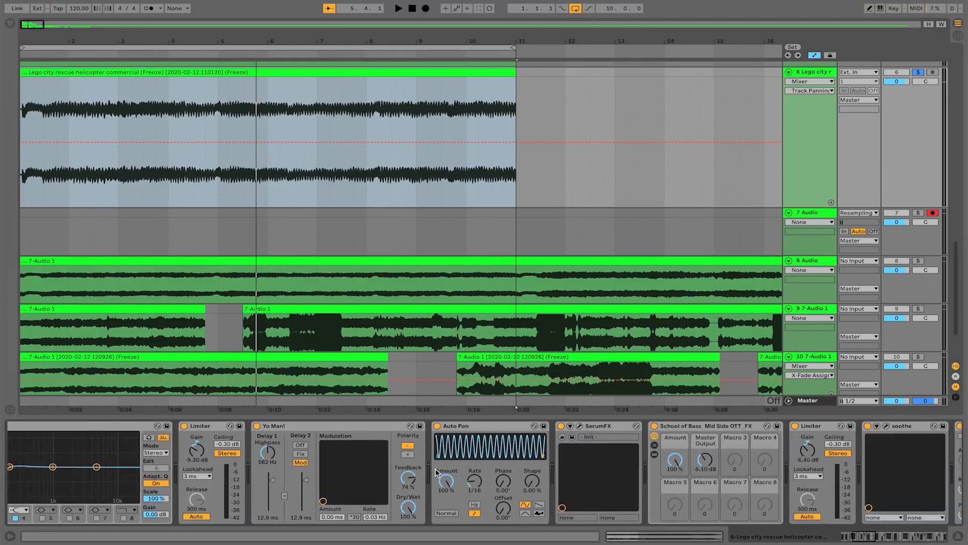
pyautogui.hscroll(10, 437, 472)
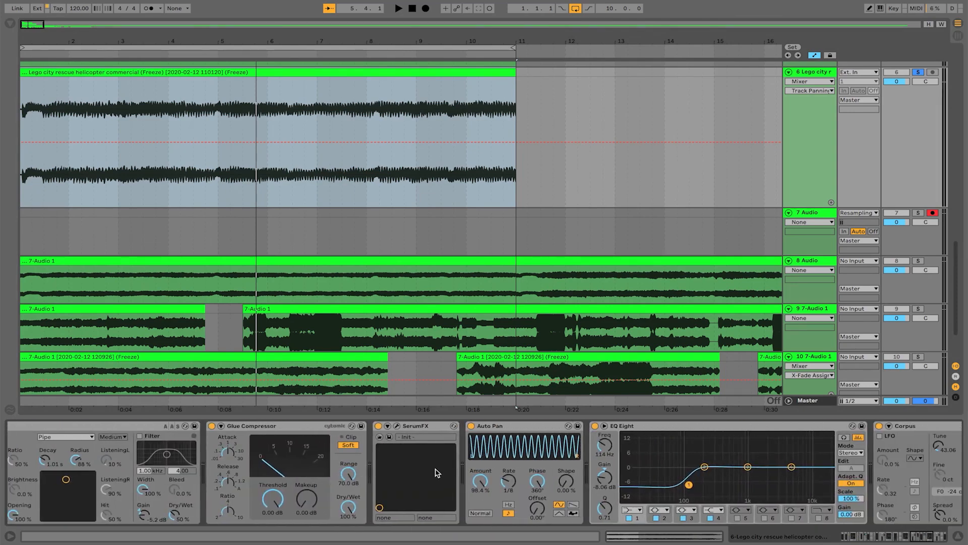
pyautogui.hscroll(5, 437, 473)
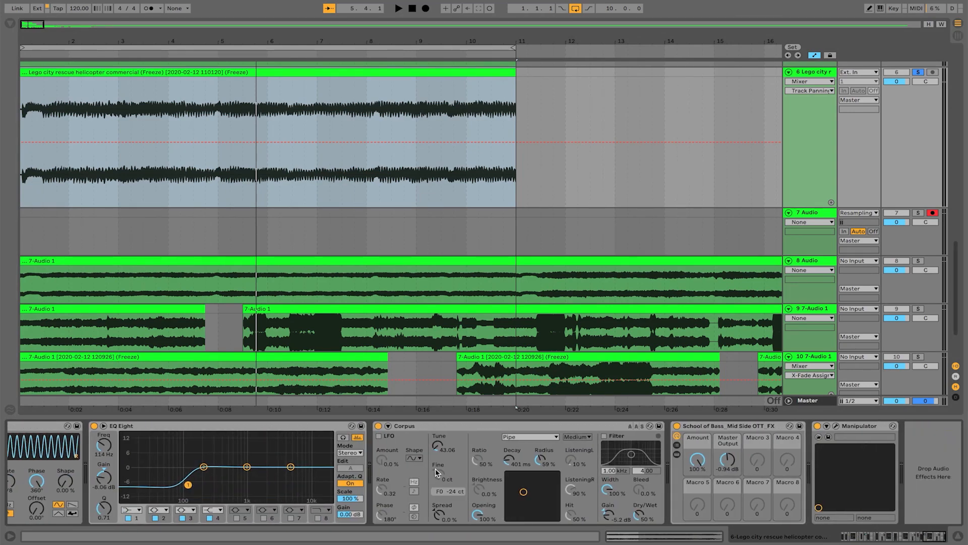
pyautogui.hscroll(-10, 435, 467)
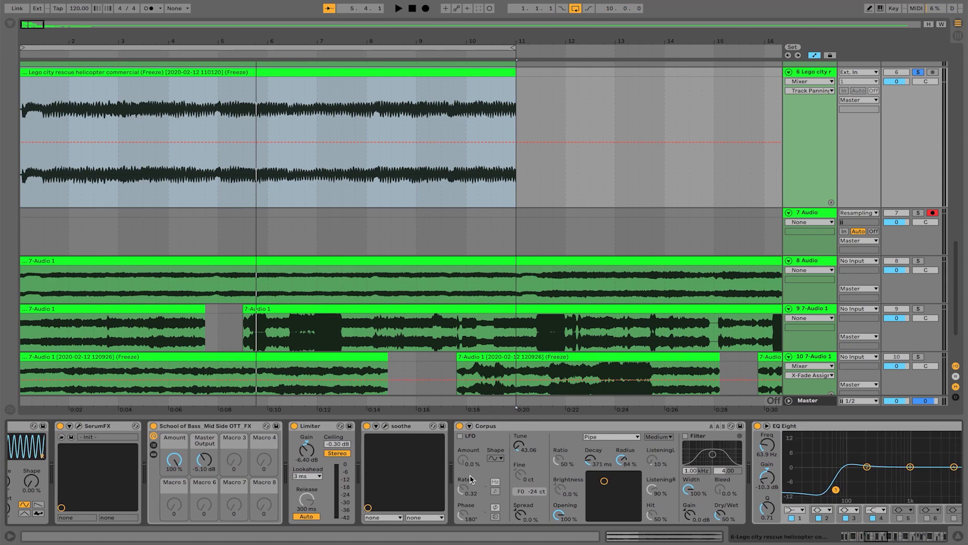
# - Solo track 8 and play its long resampled recording from about bar 49
pyautogui.moveTo(528, 33); pyautogui.dragTo(35, 36)
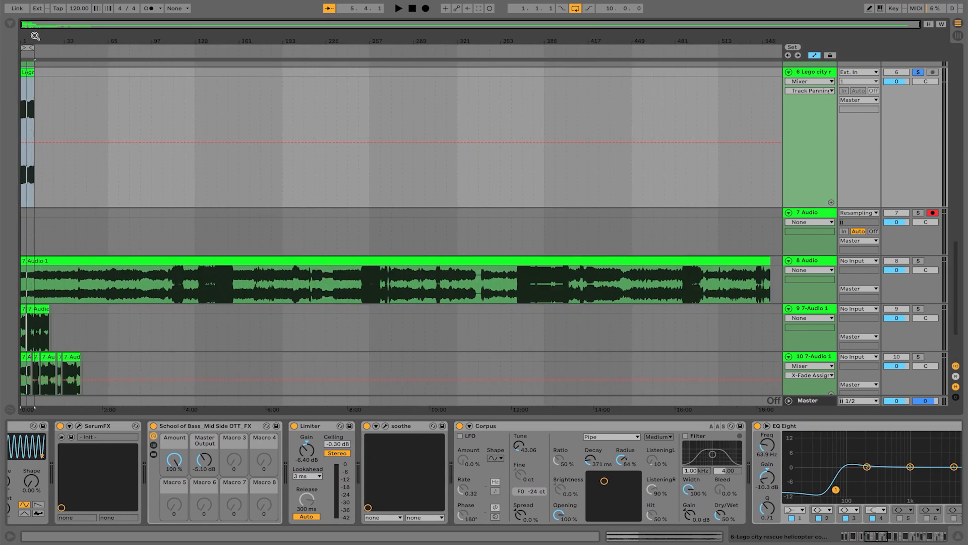
pyautogui.click(124, 258)
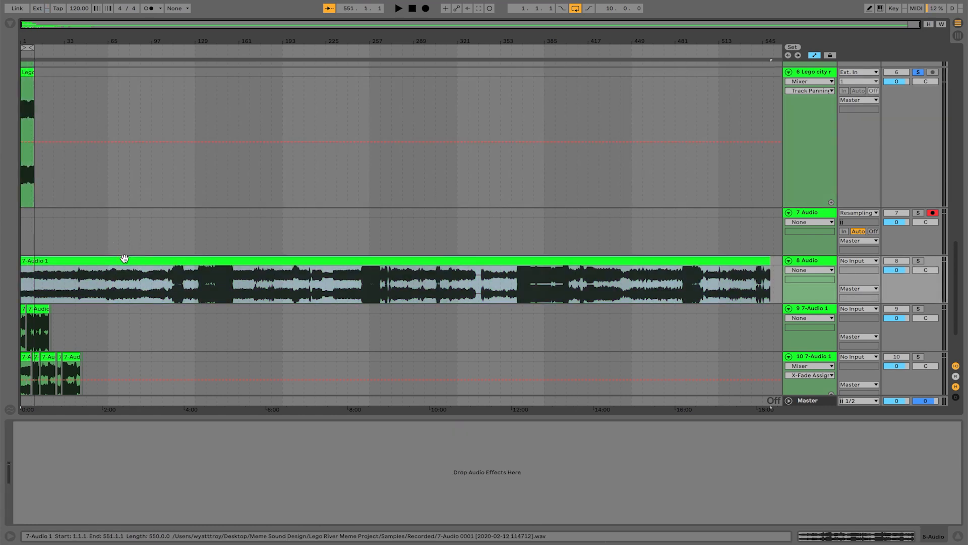
pyautogui.moveTo(90, 36); pyautogui.dragTo(89, 66)
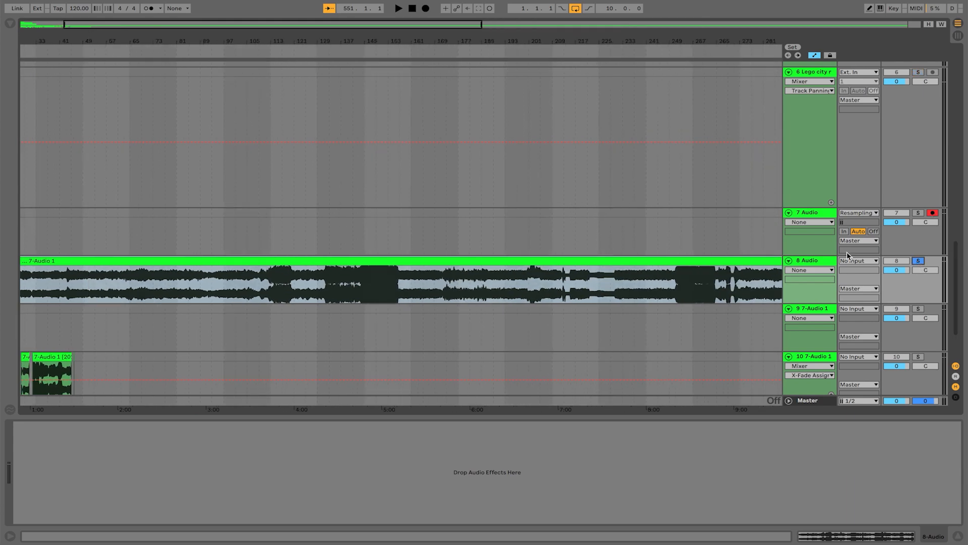
pyautogui.hscroll(-3, 513, 280)
pyautogui.click(163, 290)
pyautogui.press('space')
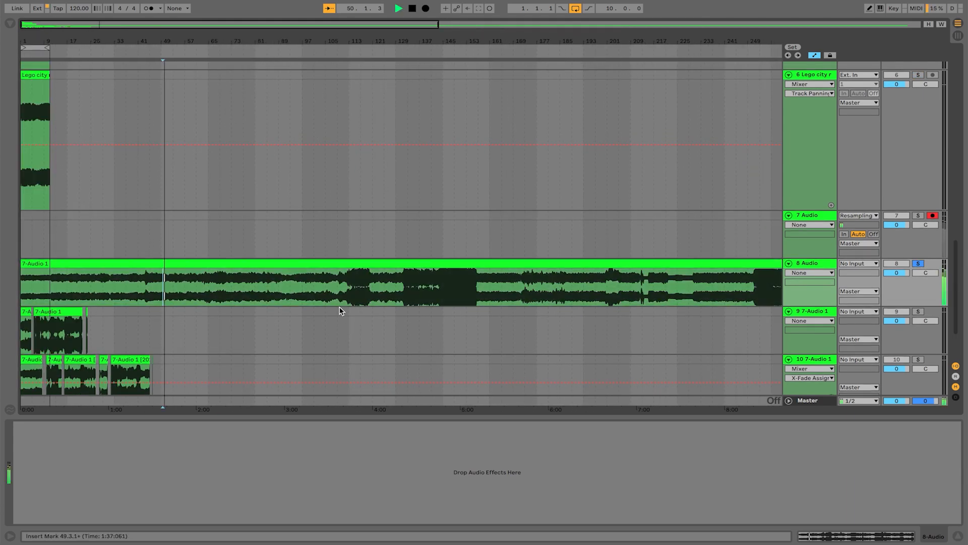
# - Audition further sections of the track 8 recording, around bars 176, 237, 457 and 528, and stop playback
pyautogui.click(542, 297)
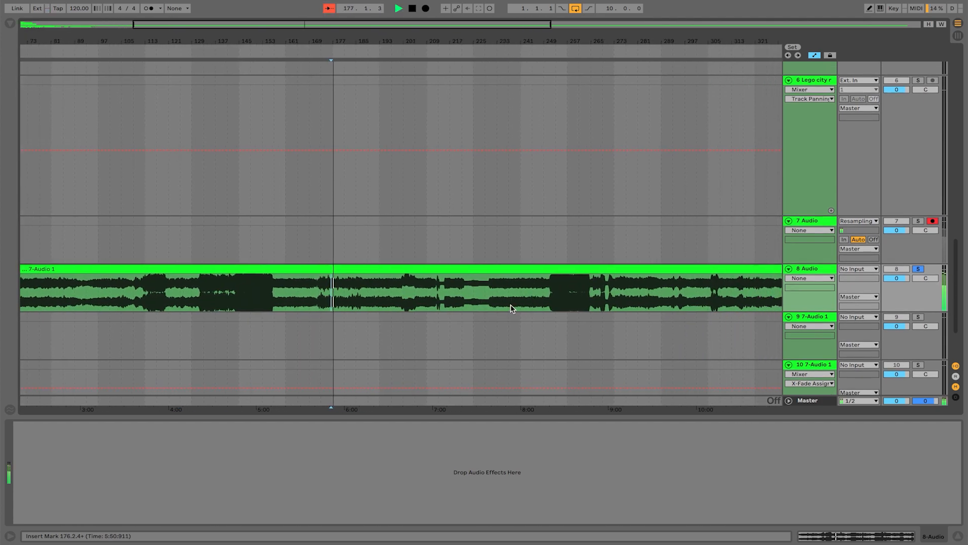
pyautogui.hscroll(5, 511, 302)
pyautogui.scroll(-1, 511, 302)
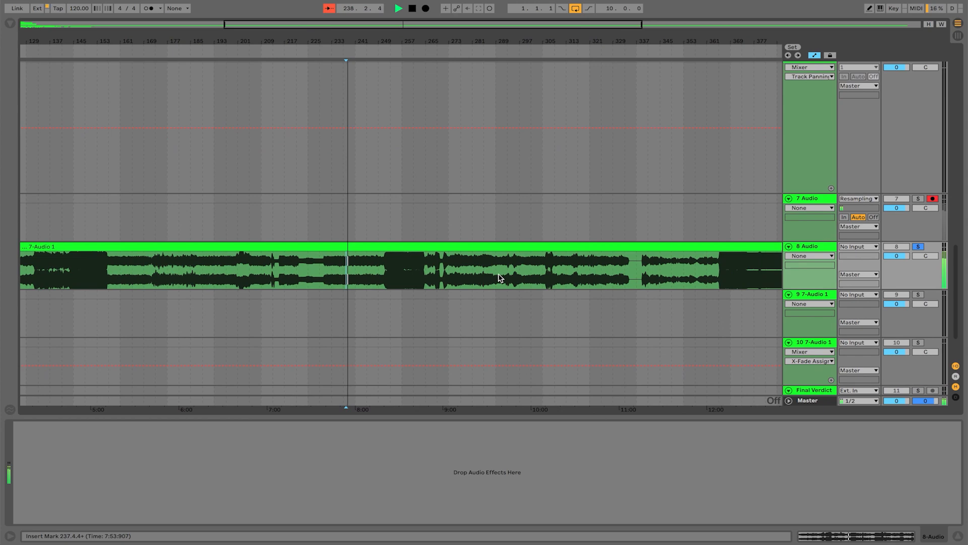
pyautogui.press('space')
pyautogui.hscroll(14, 553, 276)
pyautogui.click(542, 280)
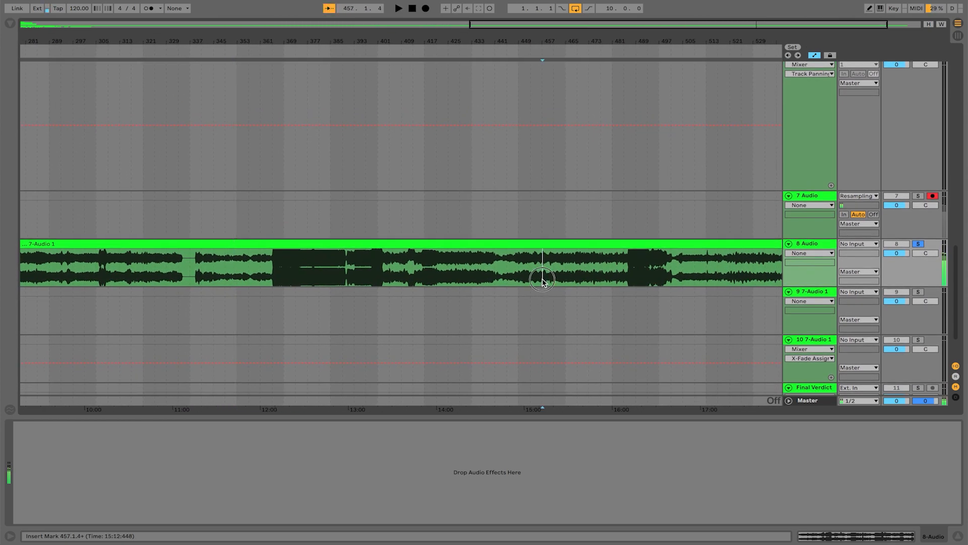
pyautogui.hscroll(3, 543, 278)
pyautogui.click(690, 268)
pyautogui.press('space')
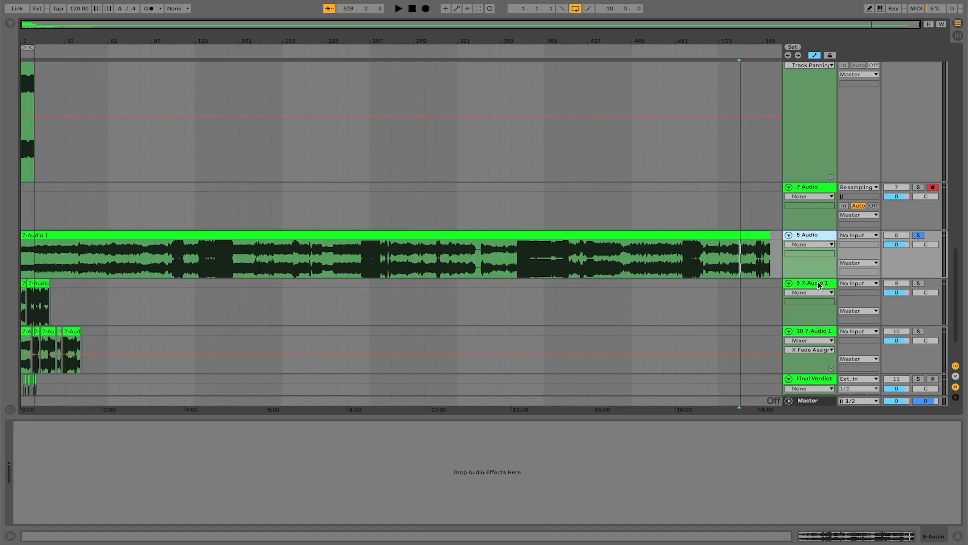
# - Solo track 9 instead of track 8 and audition its shortened Texture-warped clip at several points up to bar 23
pyautogui.click(818, 286)
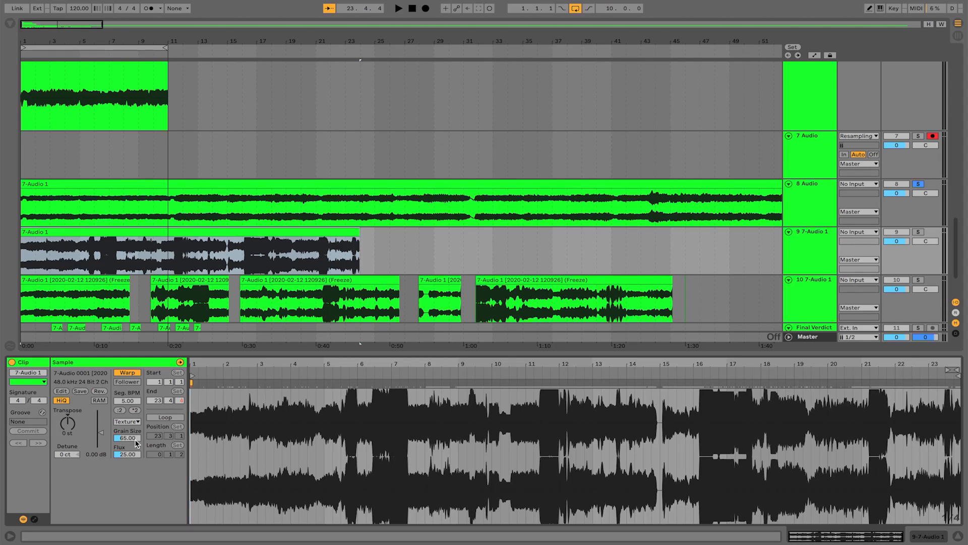
pyautogui.click(815, 296)
pyautogui.click(920, 233)
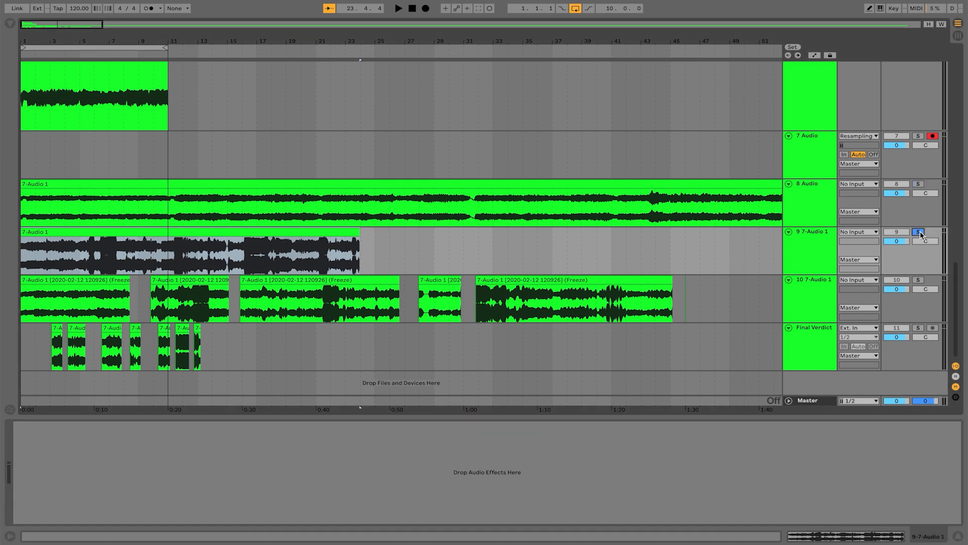
pyautogui.press('space')
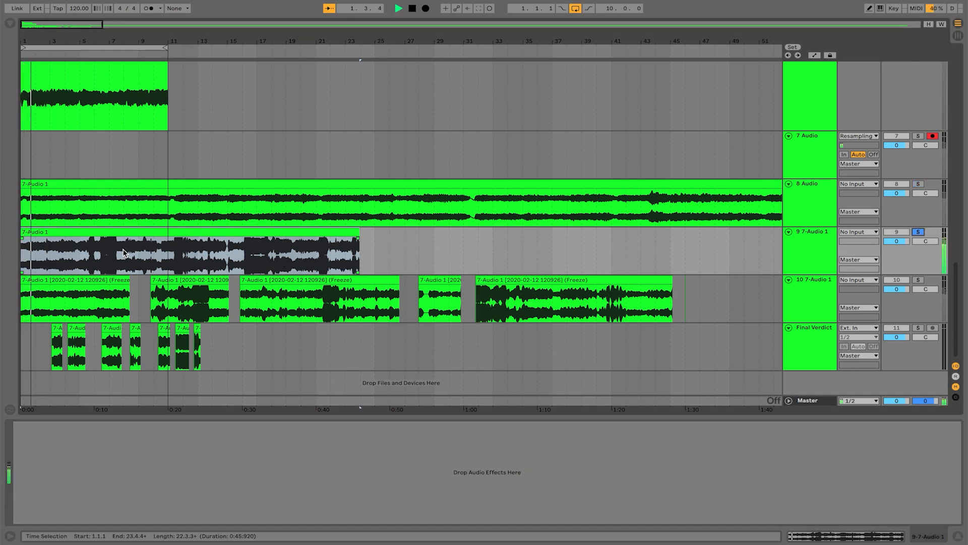
pyautogui.click(72, 266)
pyautogui.click(140, 266)
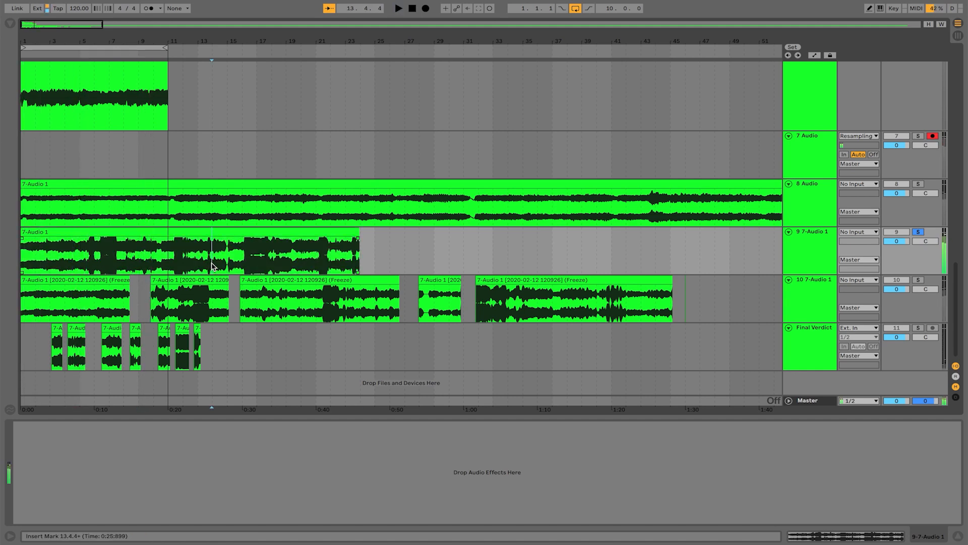
pyautogui.click(340, 262)
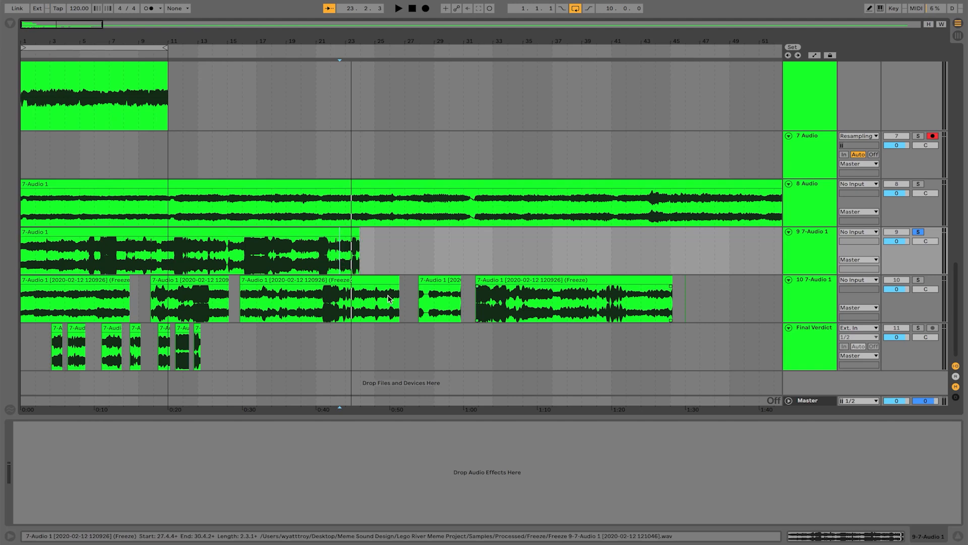
# - Solo track 10 instead of track 9 and audition its uncut clip at several points from bar 8 to bar 25
pyautogui.click(822, 254)
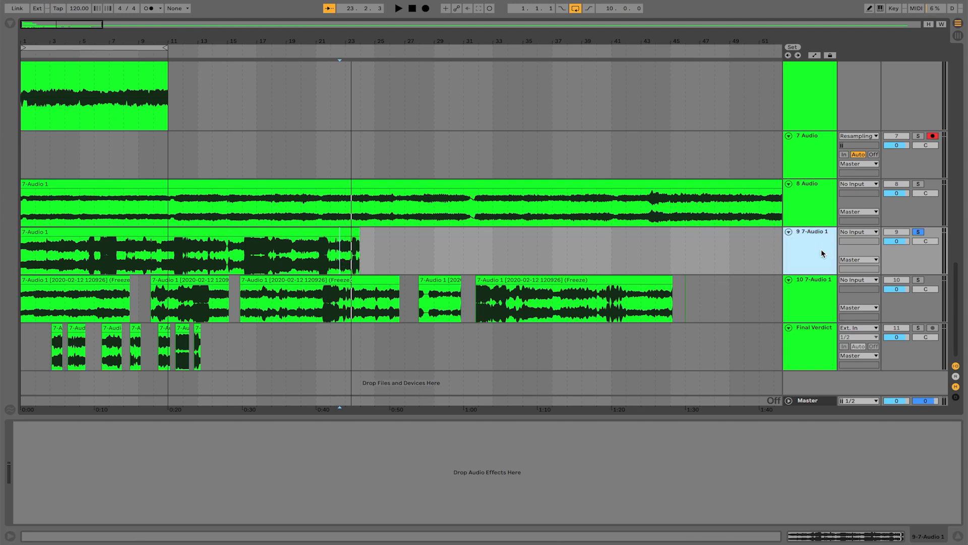
pyautogui.click(295, 233)
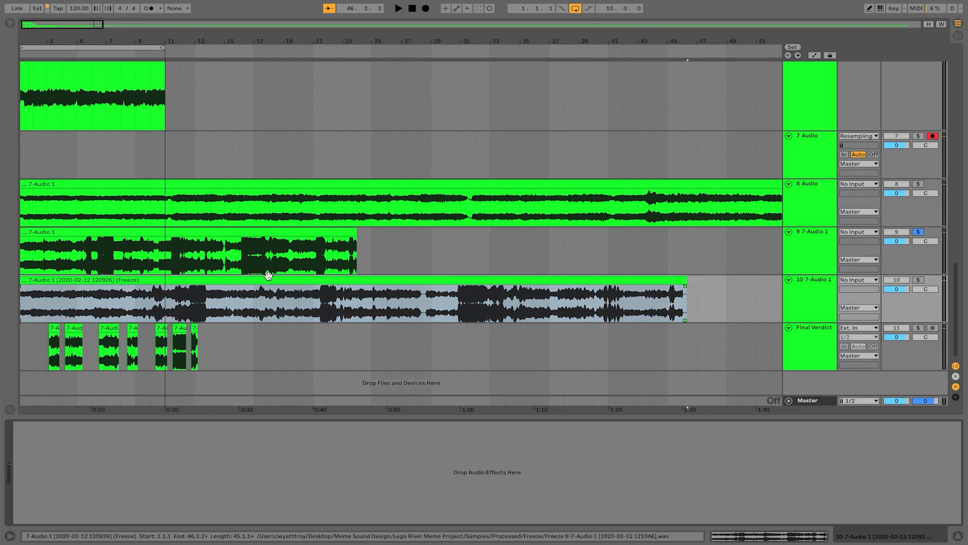
pyautogui.click(128, 310)
pyautogui.press('space')
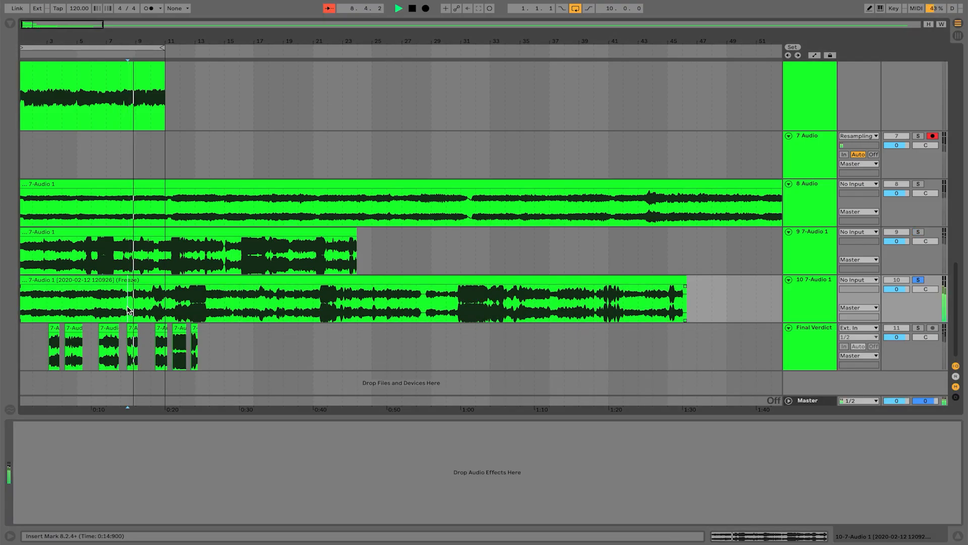
pyautogui.click(227, 310)
pyautogui.click(300, 316)
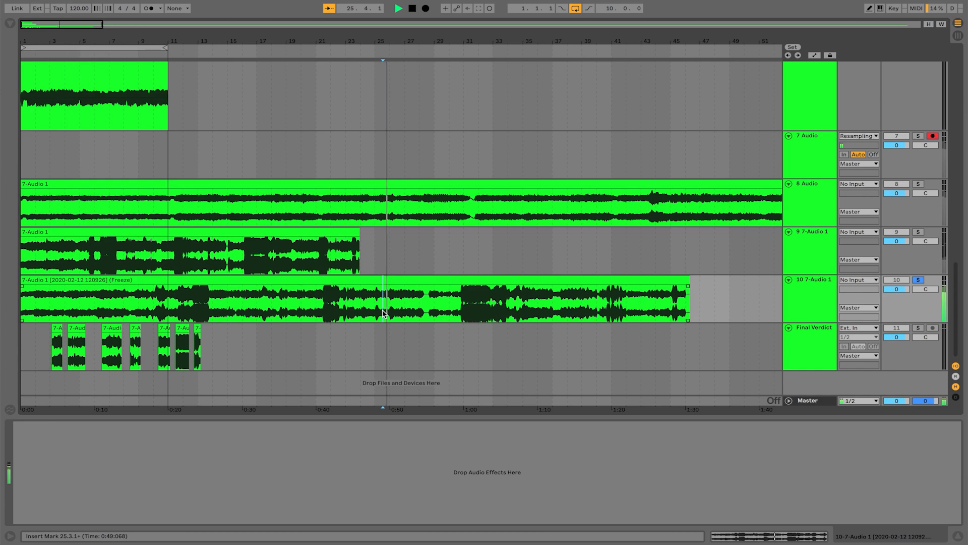
# - Audition the uncut track 10 clip from around bar 30
pyautogui.click(457, 318)
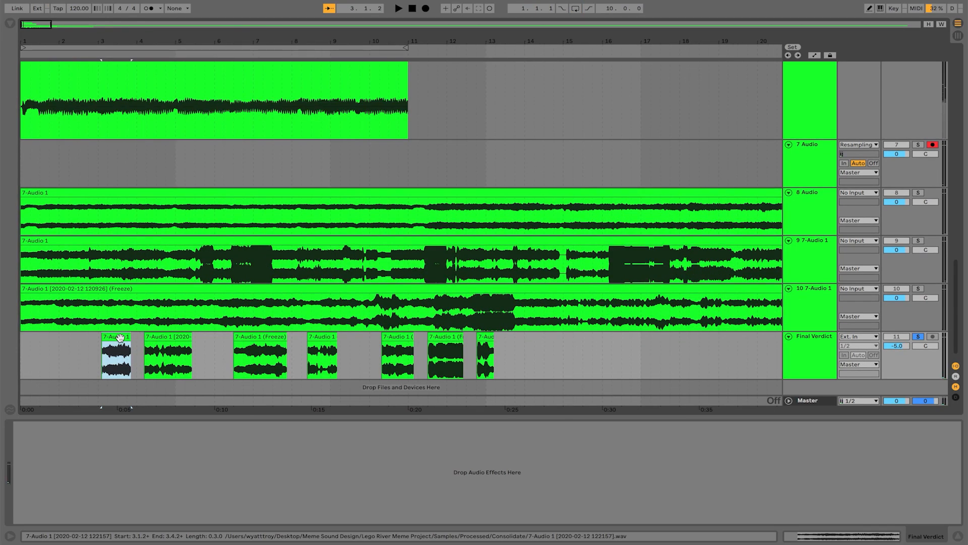
# - Audition the first six short clips on the Final Verdict track one after another, from bar 3 to about bar 12
pyautogui.press('space')
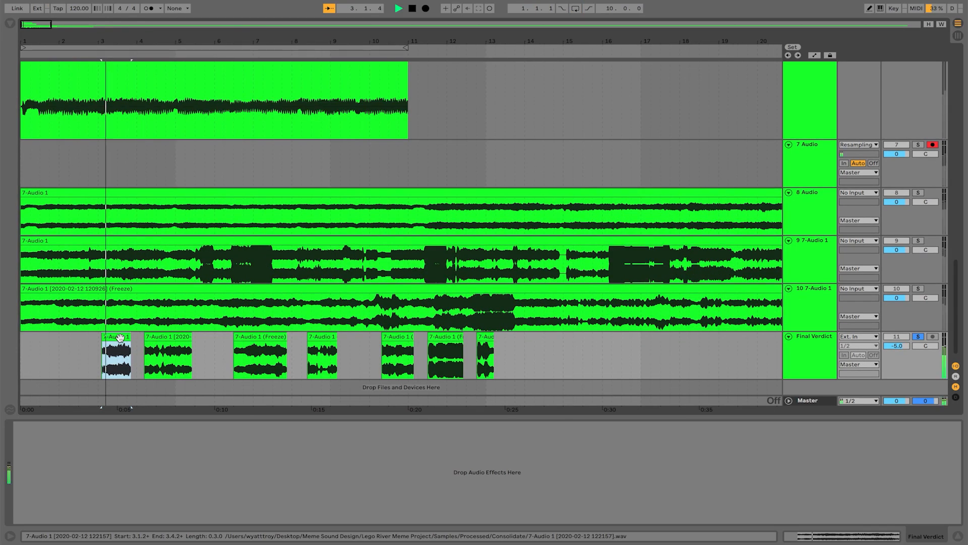
pyautogui.click(170, 337)
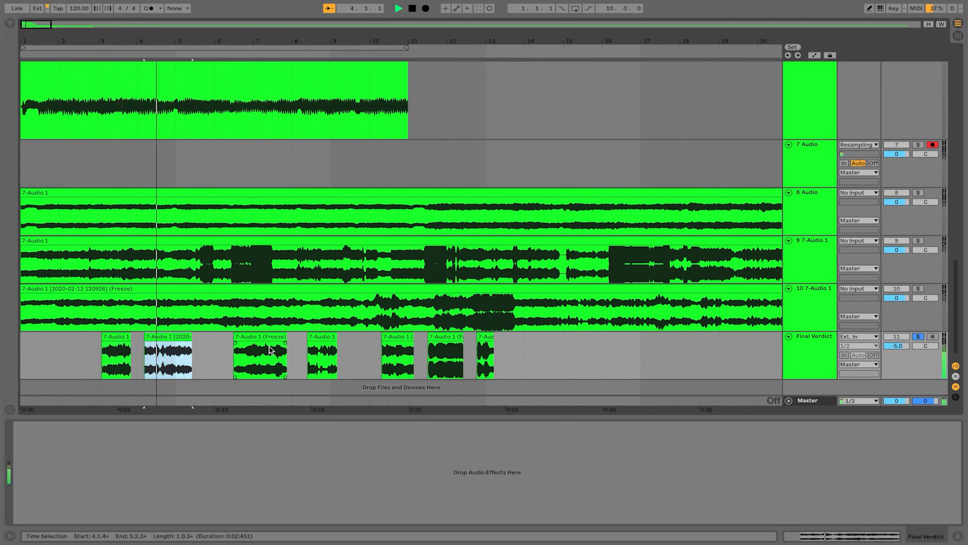
pyautogui.click(264, 338)
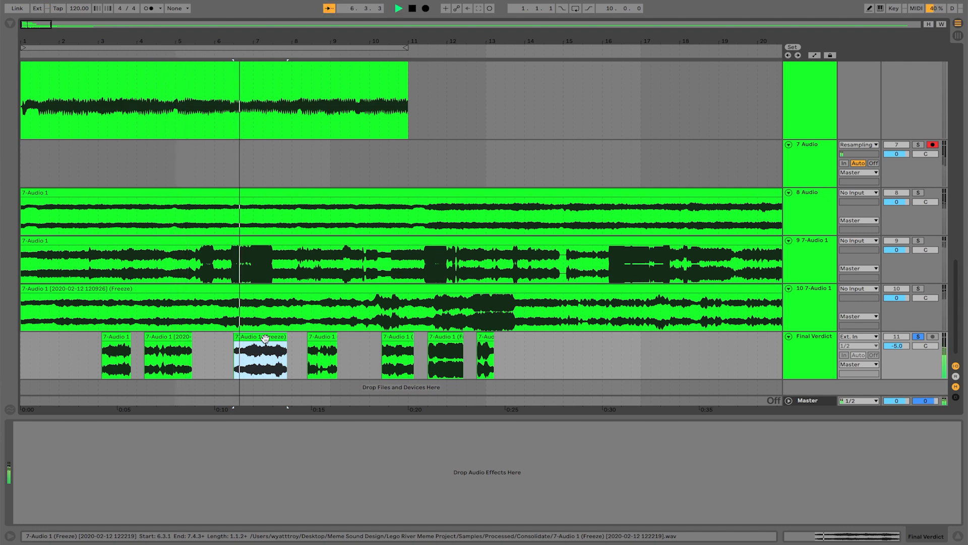
pyautogui.click(327, 336)
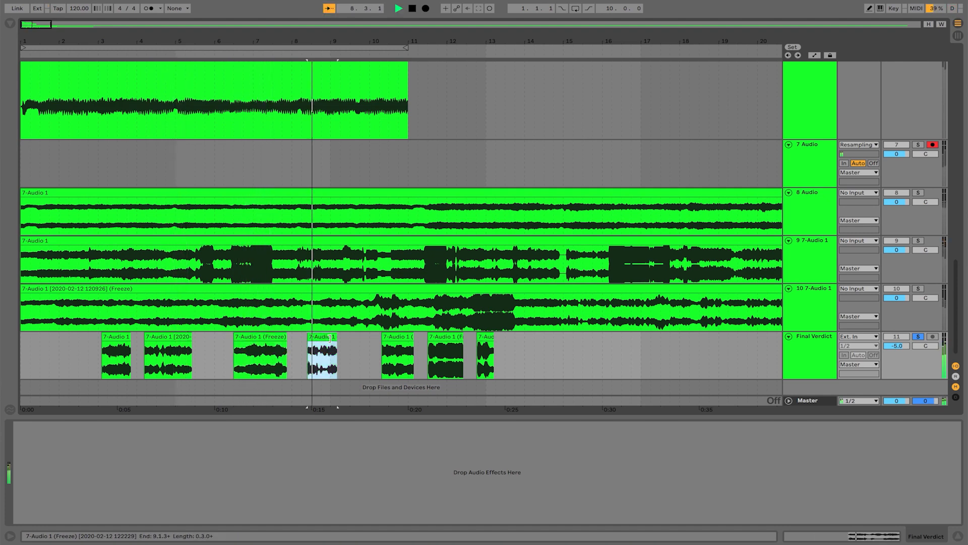
pyautogui.click(401, 338)
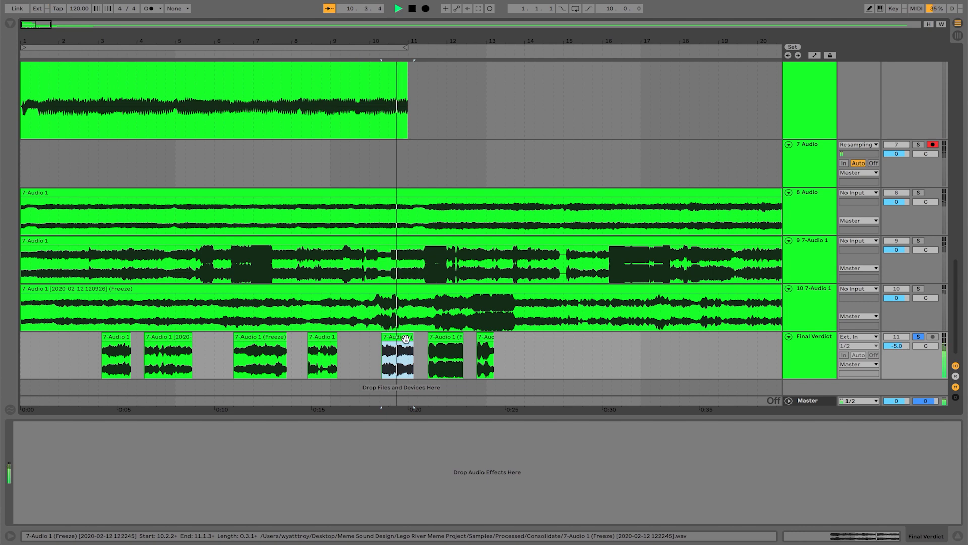
pyautogui.click(439, 340)
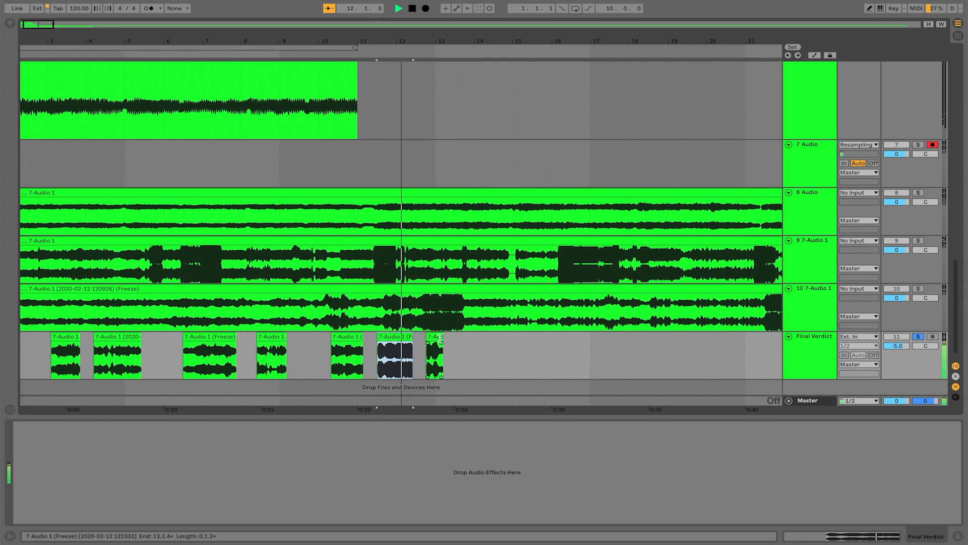